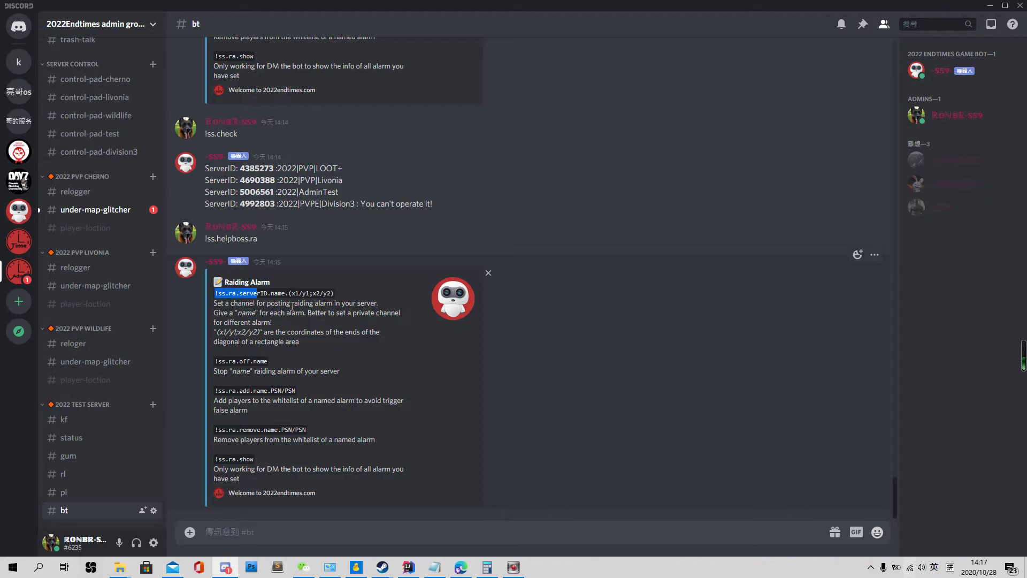
Create a text channel named ra under 2022 Test Server and send !ss.helpboss.ra in it to request the Raiding Alarm help.
left_click(152, 405)
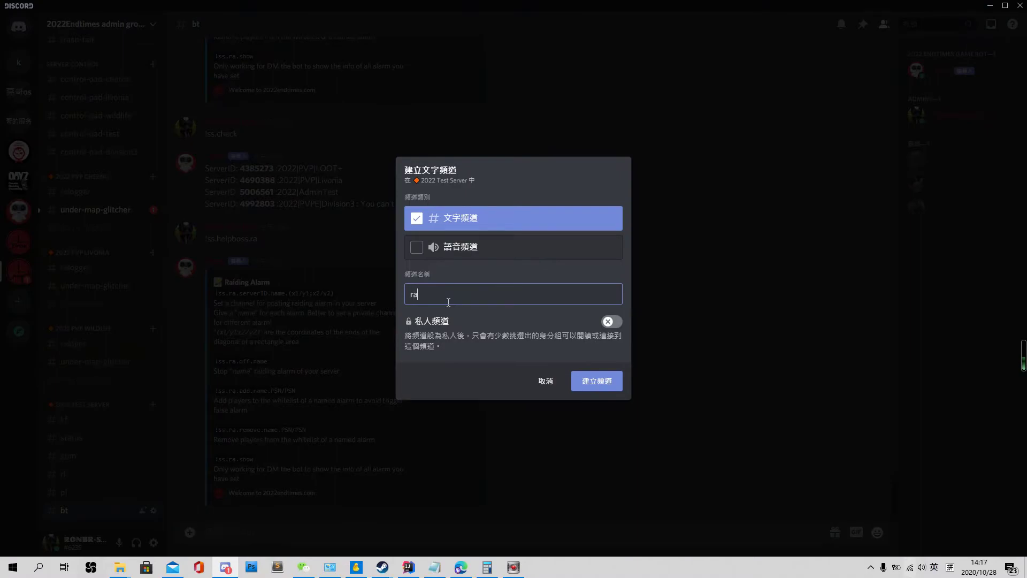
key("Return")
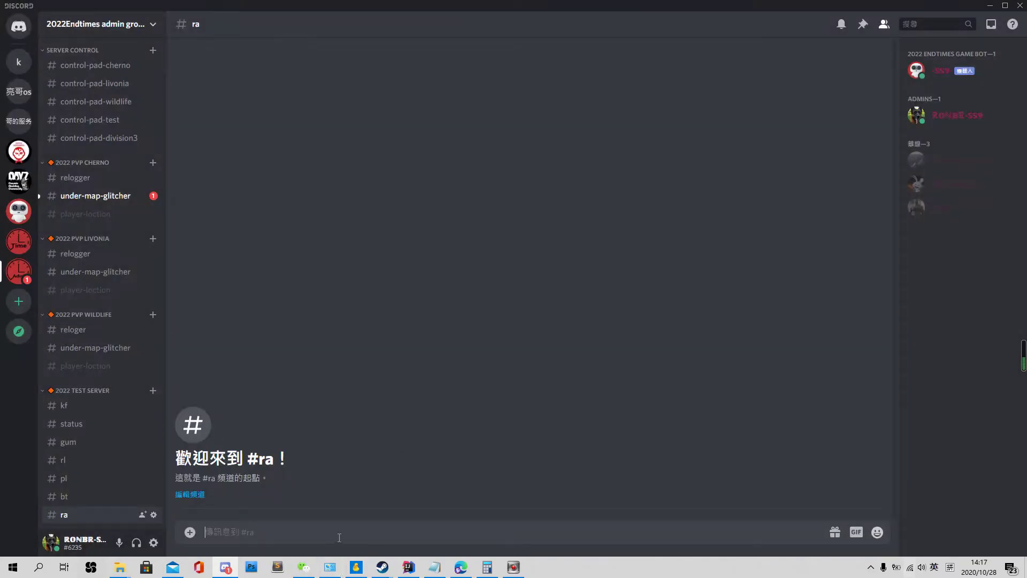
type("!ss.helpboss.ra")
key("Return")
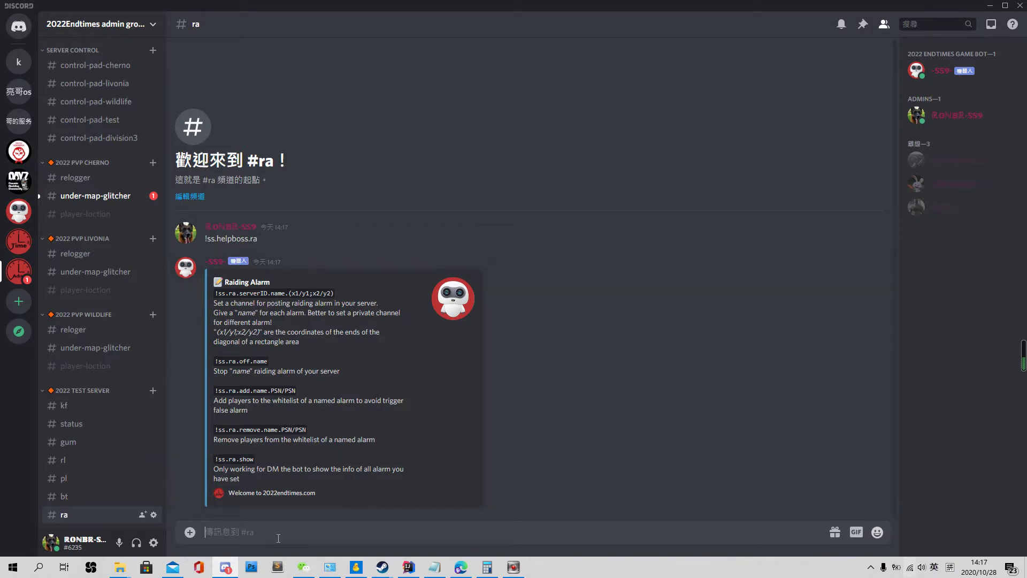
Send the !ss.check command in the ra channel to request the list of server IDs.
type("!ss.chek")
key("Return")
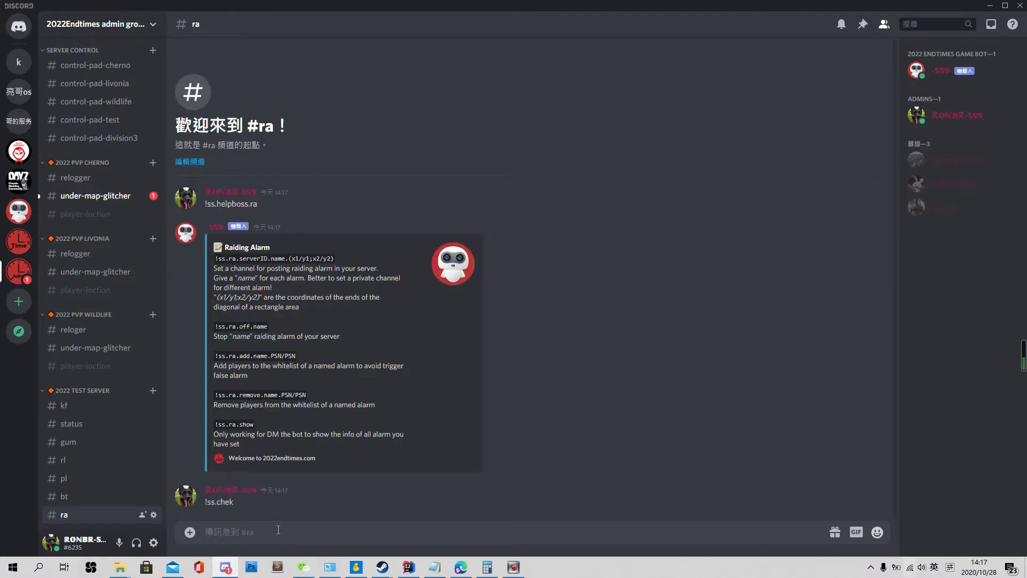
left_click_drag(236, 502, 201, 505)
key("ctrl+c")
left_click(242, 534)
key("ctrl+v")
key("Return")
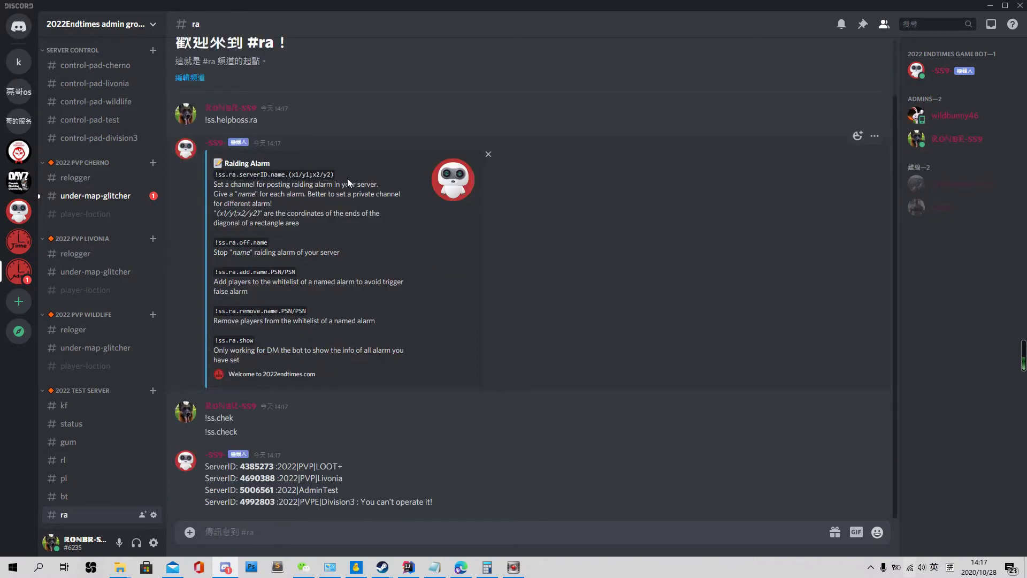
Draft the message !ss.ra.serverID.name.(x1/y1;x2/y2) from the help text and replace serverID with AdminTest's ID, 5006561.
left_click_drag(303, 178, 211, 176)
key("ctrl+c")
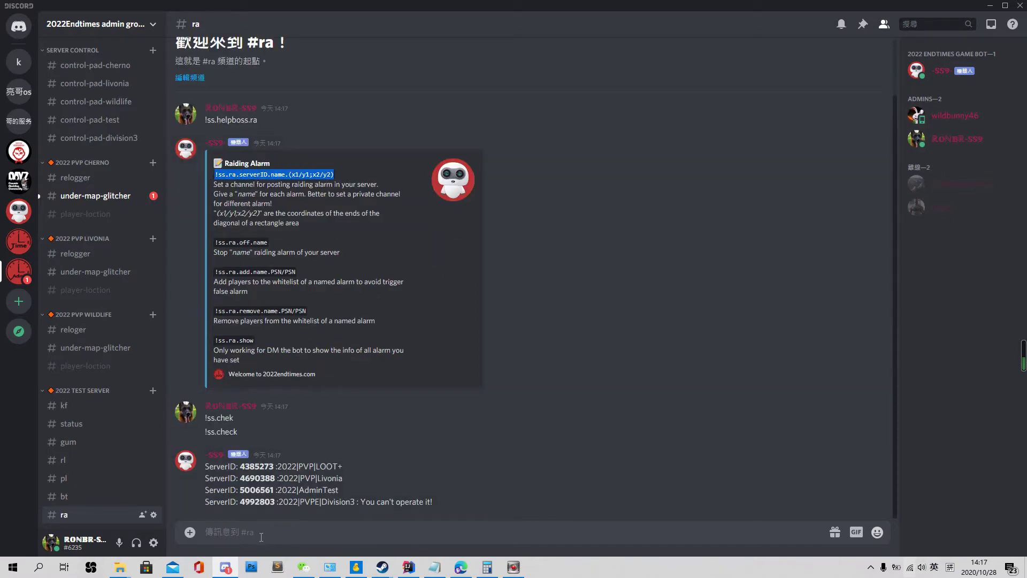
left_click(263, 533)
key("ctrl+v")
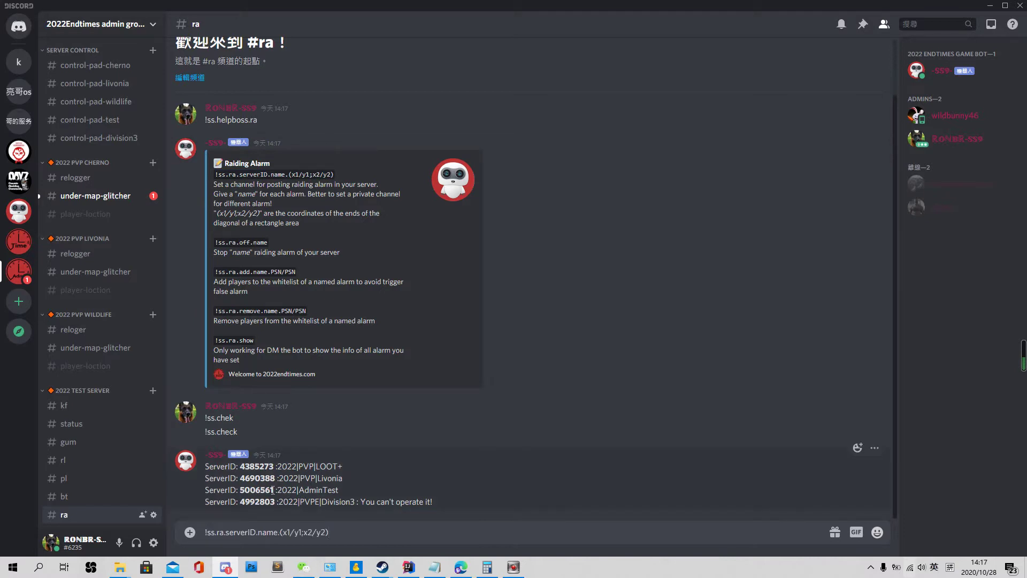
left_click_drag(275, 493, 240, 491)
left_click_drag(226, 532, 253, 532)
key("ctrl+v")
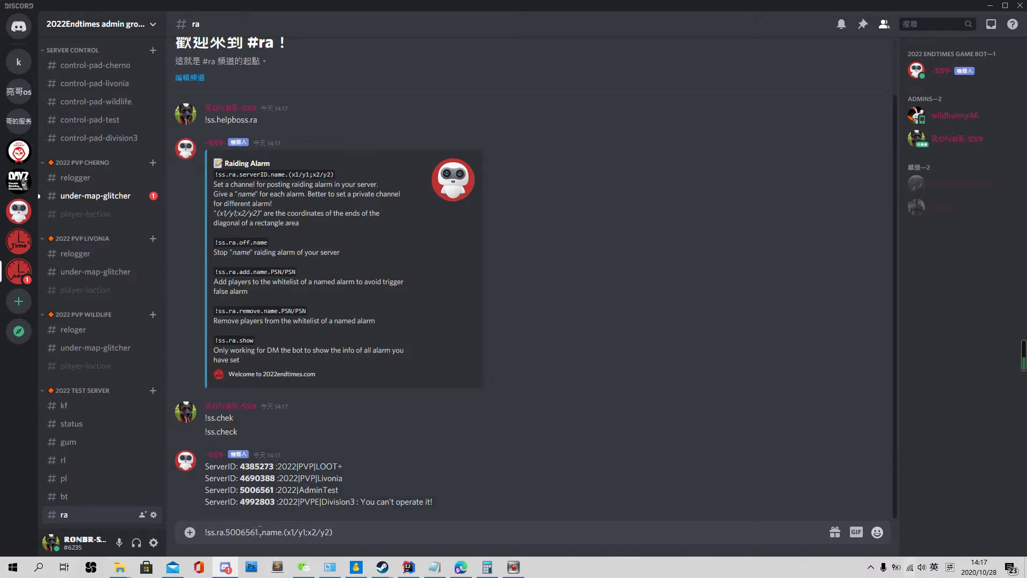
key("Delete")
left_click_drag(265, 533, 277, 533)
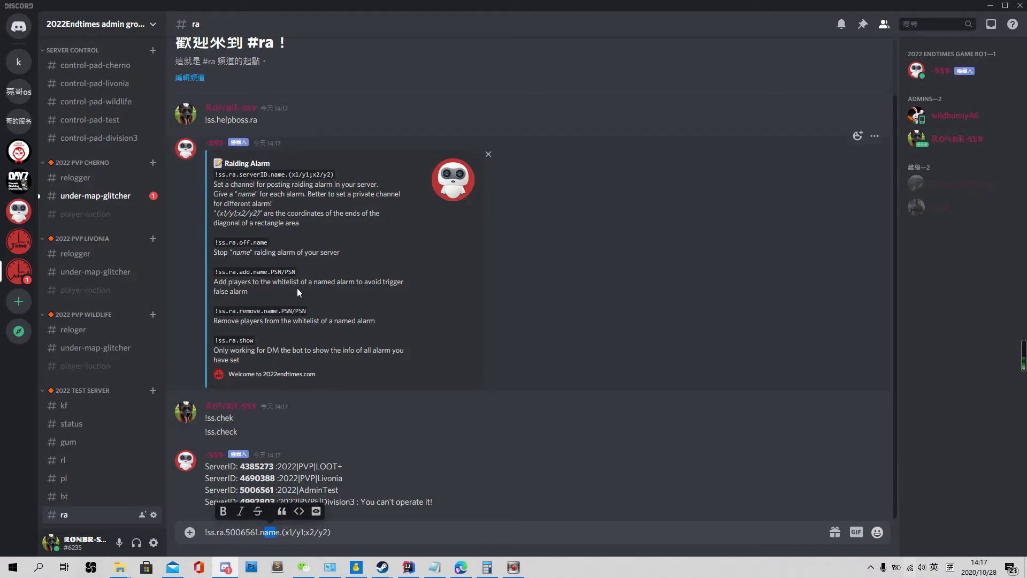
Switch to the iZurvive Chernarus map in the browser and examine the area around Gorka, Berezino and Khelm.
left_click(460, 567)
left_click_drag(528, 354, 467, 196)
left_click_drag(559, 444, 512, 290)
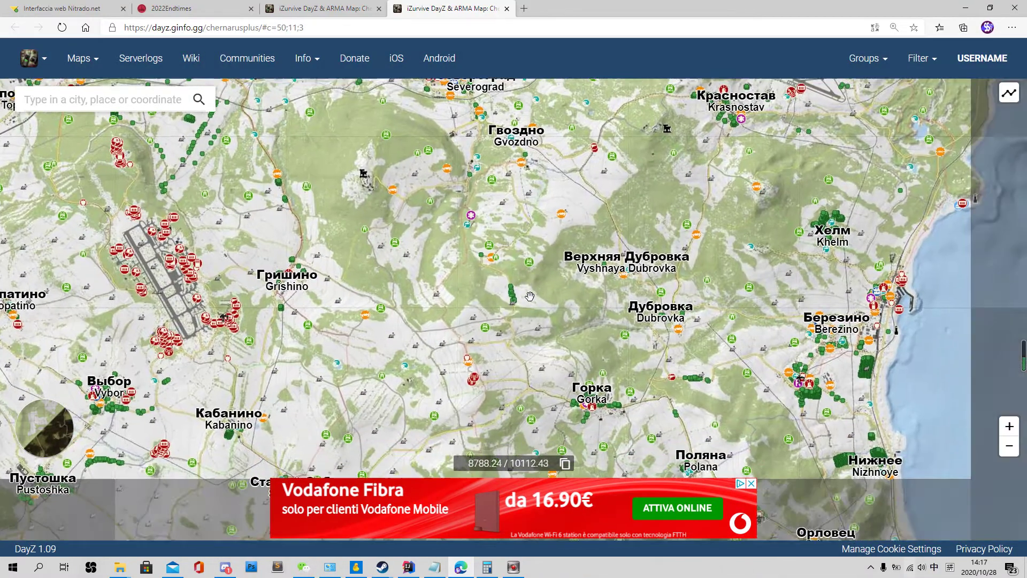
scroll(518, 325, "down", 1)
left_click_drag(492, 364, 498, 273)
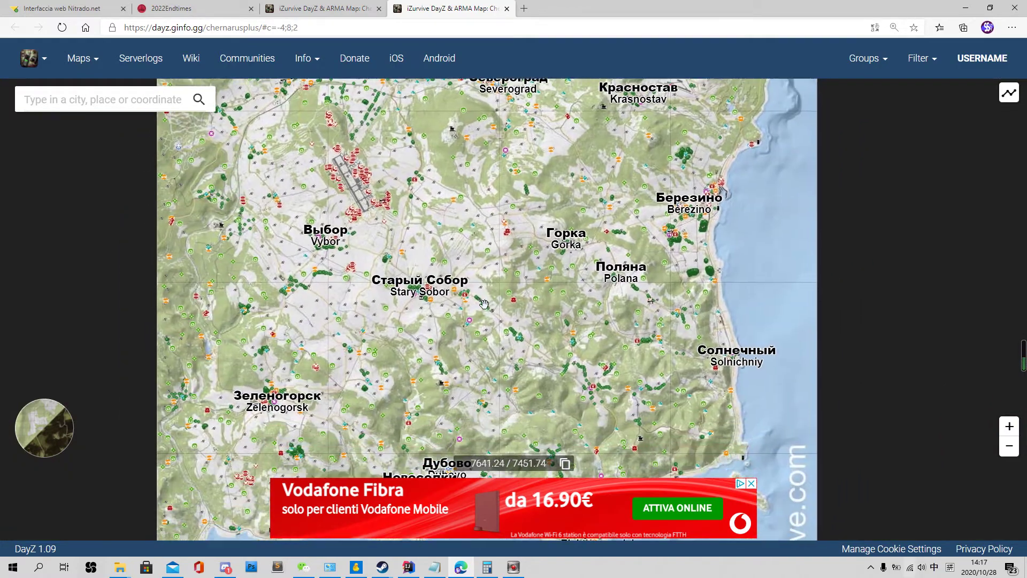
scroll(488, 351, "up", 2)
left_click_drag(688, 222, 493, 433)
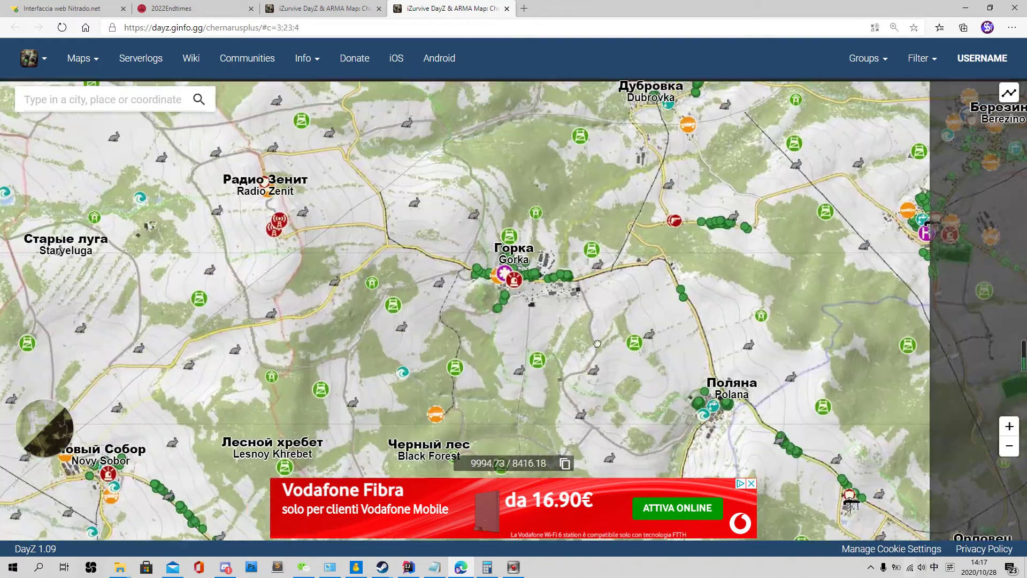
left_click_drag(695, 305, 352, 308)
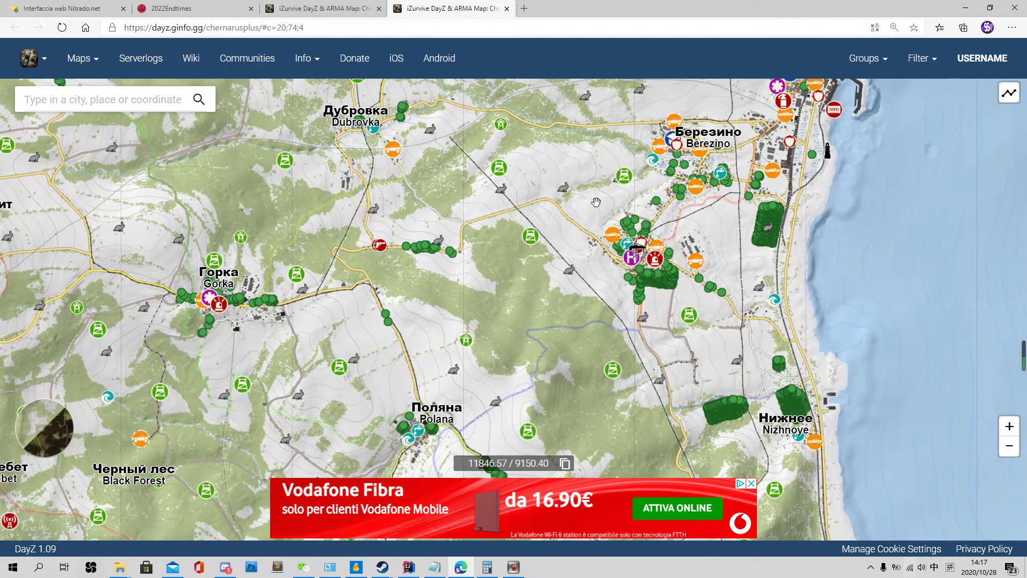
left_click_drag(497, 243, 396, 411)
left_click_drag(586, 253, 580, 340)
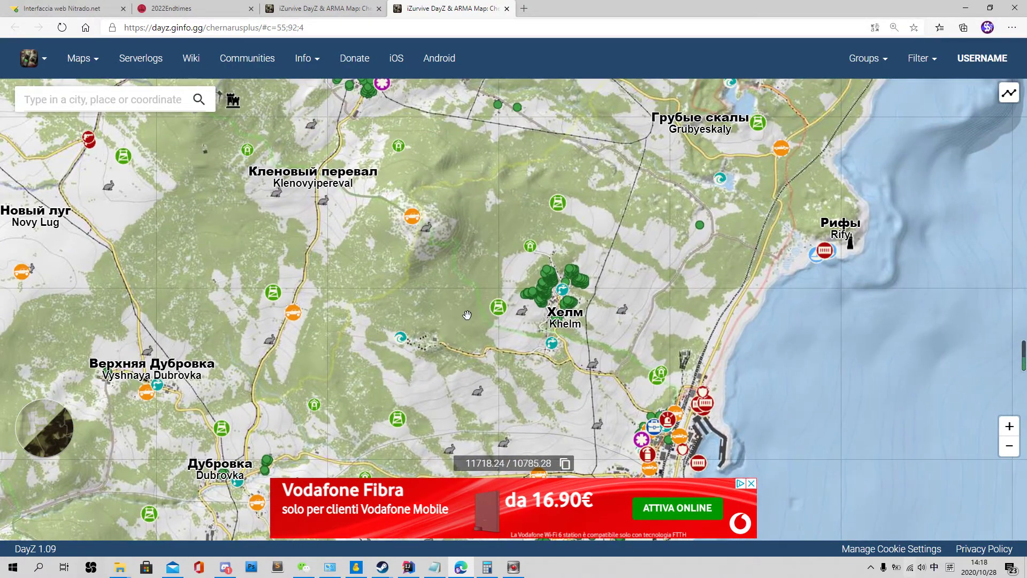
scroll(466, 315, "down", 1)
left_click_drag(391, 394, 494, 248)
scroll(450, 278, "down", 2)
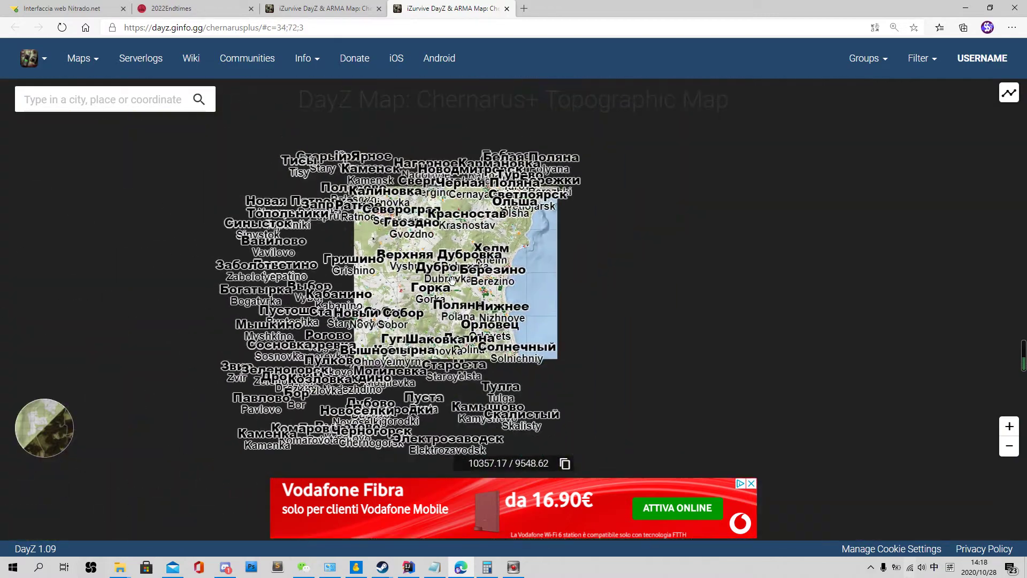
scroll(458, 301, "up", 2)
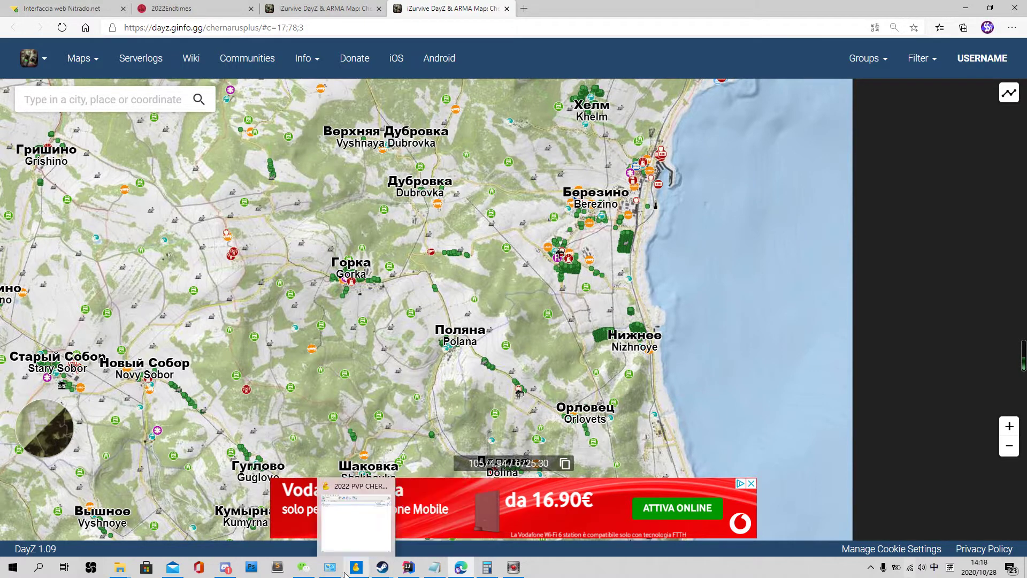
Switch to Discord and replace the name placeholder in the draft command with base1, leaving the coordinate placeholders selected.
left_click(225, 567)
left_click(276, 538)
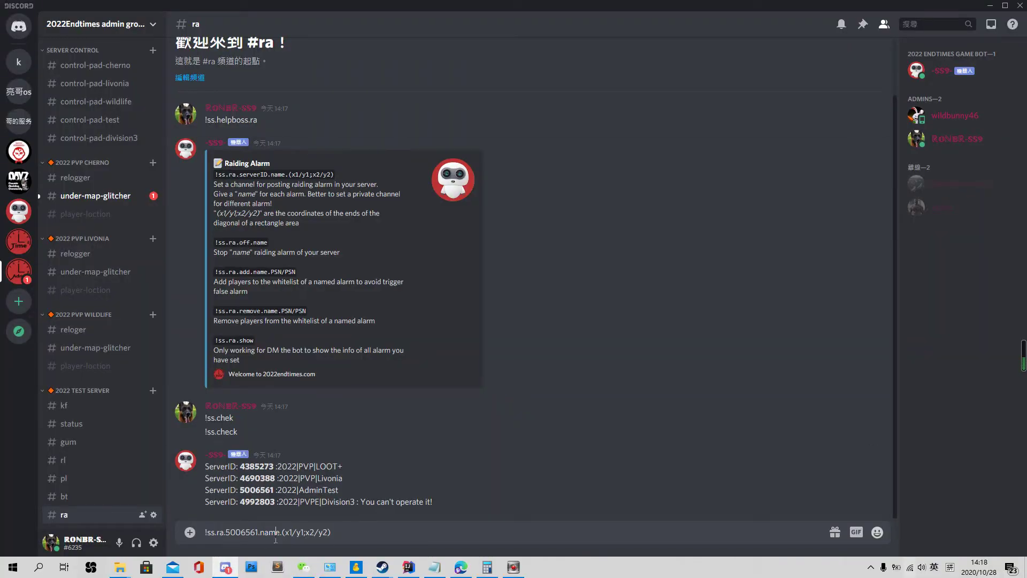
type("1")
key("BackSpace")
type("base1")
left_click_drag(286, 532, 327, 537)
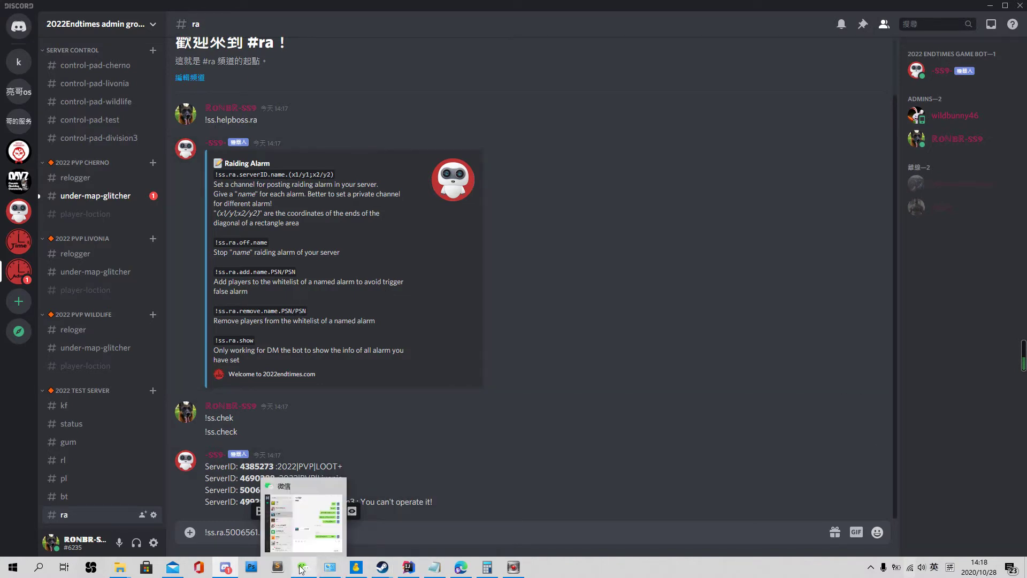
Switch to the iZurvive map and mark the coordinate 9330.53 / 8590.01 southwest of Gorka.
left_click(459, 572)
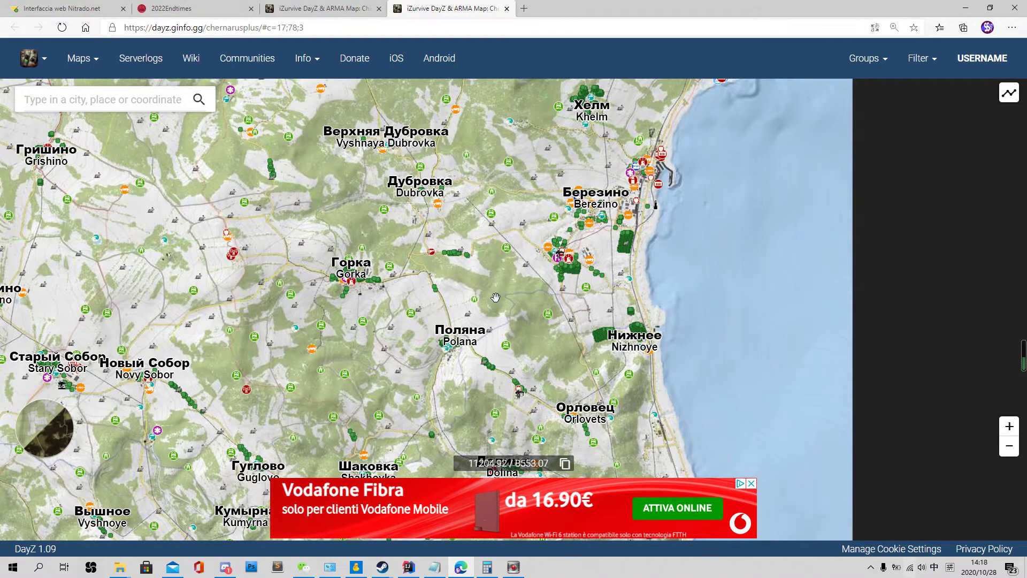
scroll(374, 292, "up", 2)
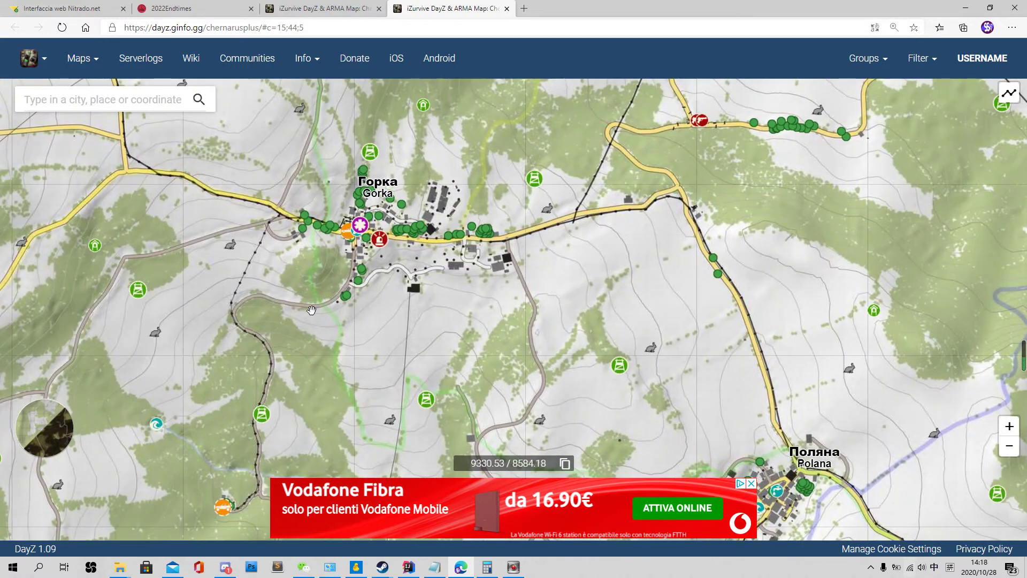
left_click(131, 100)
key("ctrl+v")
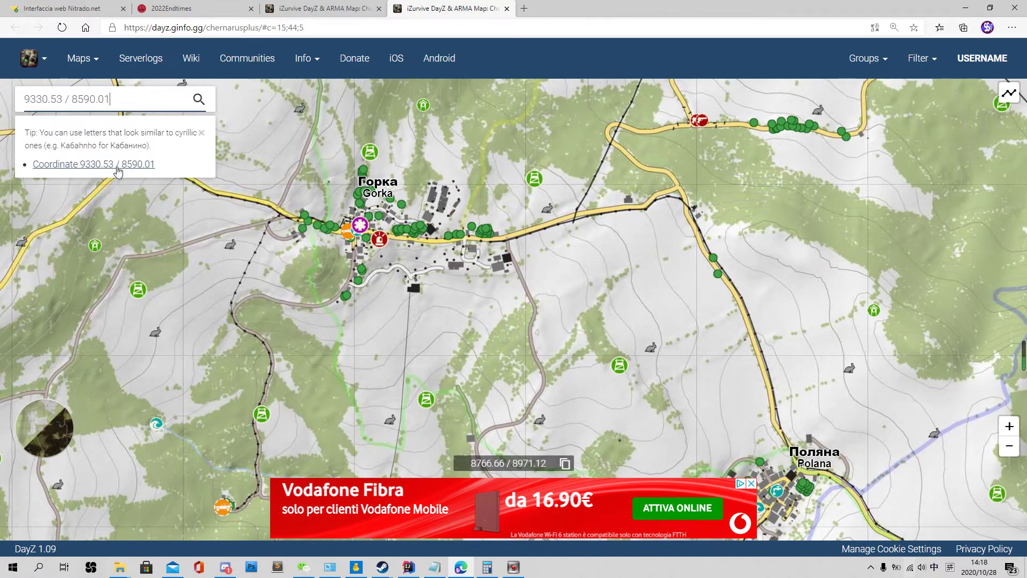
left_click(117, 168)
Mark the coordinate 9935.23 / 9083.90 northeast of Gorka on the map.
left_click_drag(524, 304, 448, 326)
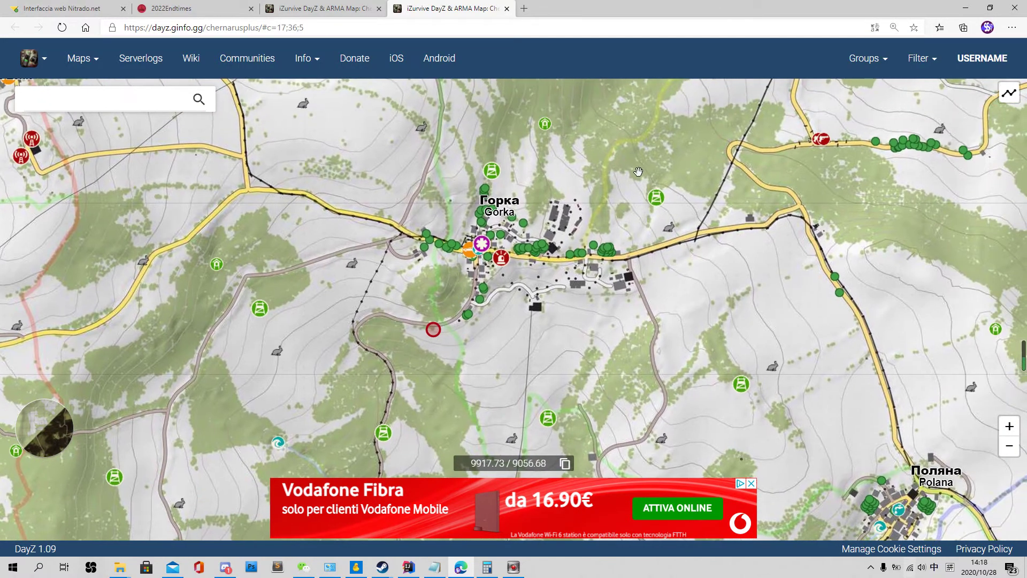
left_click(132, 101)
key("ctrl+v")
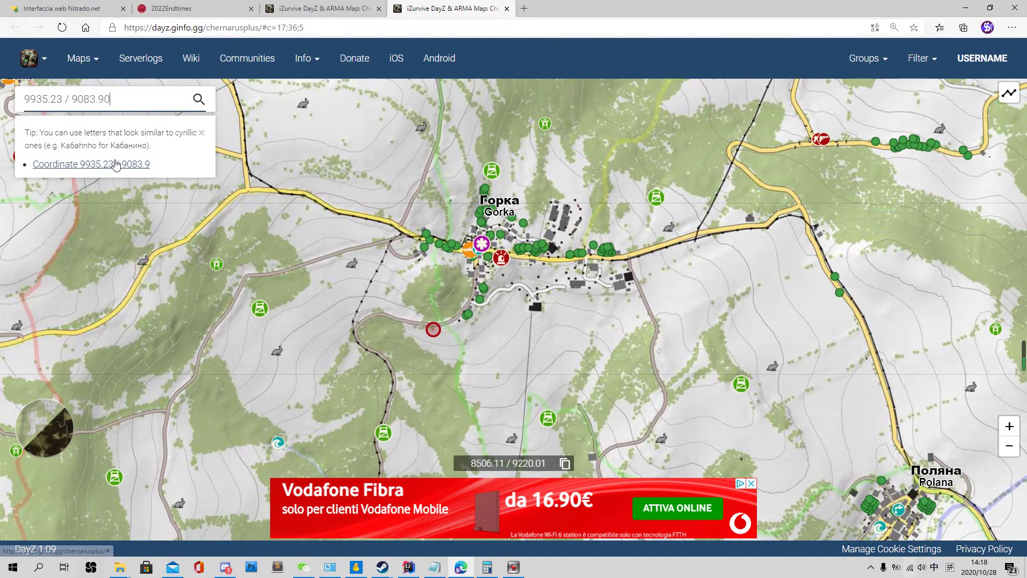
left_click(116, 164)
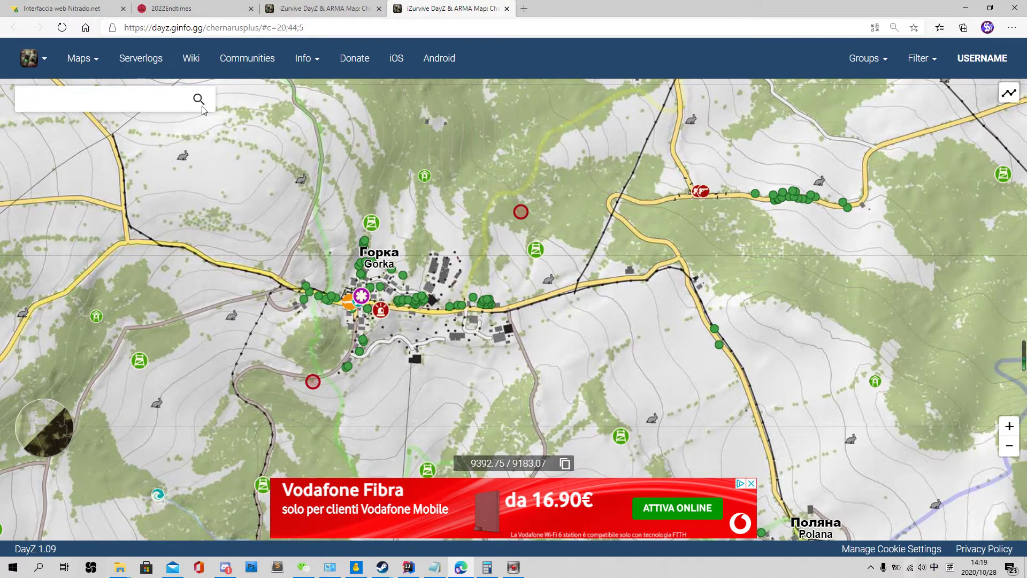
Dismiss the username prompt and mark the coordinate 9377.19 / 9115.01 northwest of Gorka.
left_click(154, 97)
double_click(330, 203)
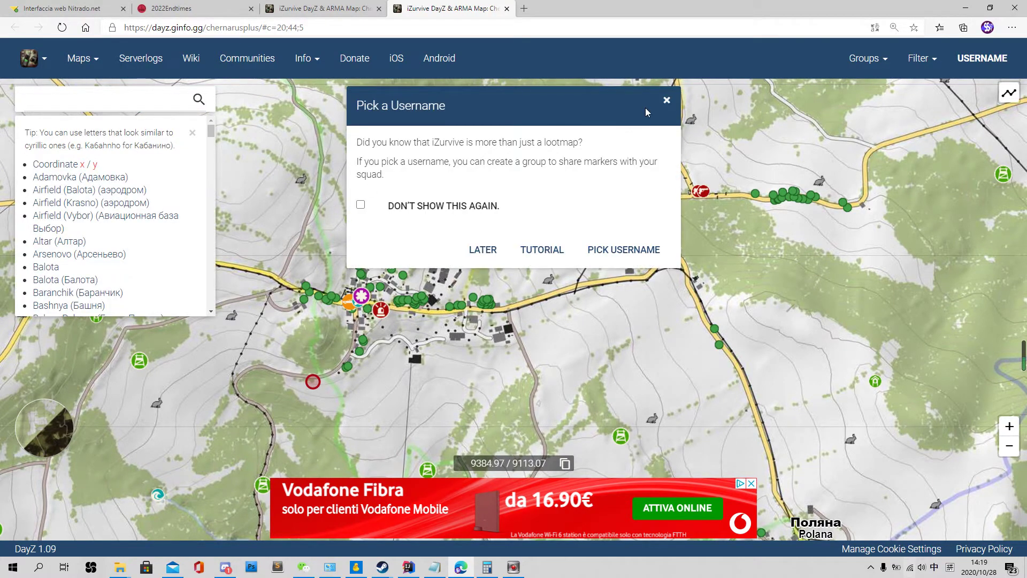
left_click(668, 101)
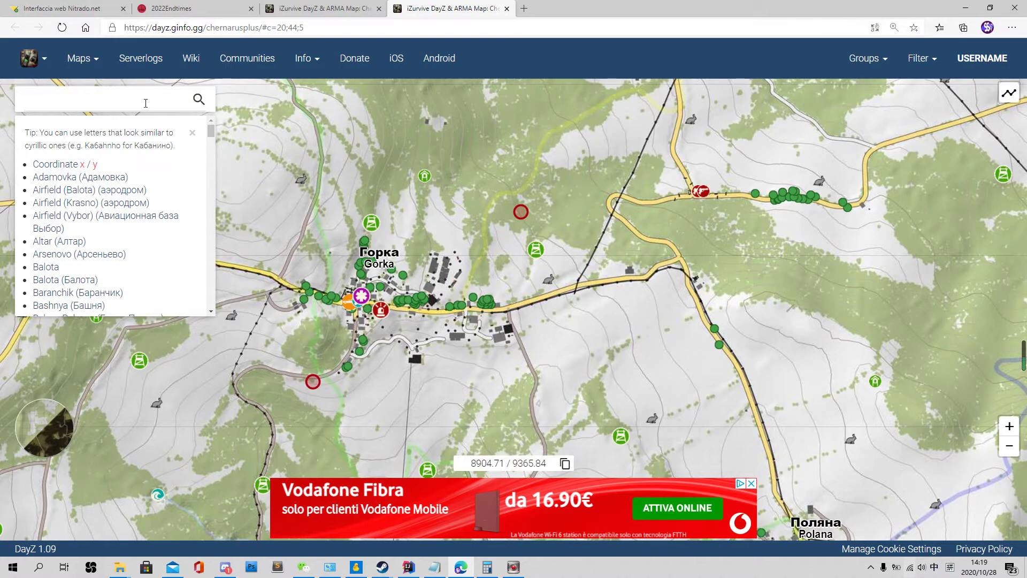
type("9377.19 / 9113.01")
left_click(134, 166)
Mark the coordinate 9882.73 / 8541.40 southeast of Gorka as the fourth corner of the area.
left_click_drag(664, 439, 582, 314)
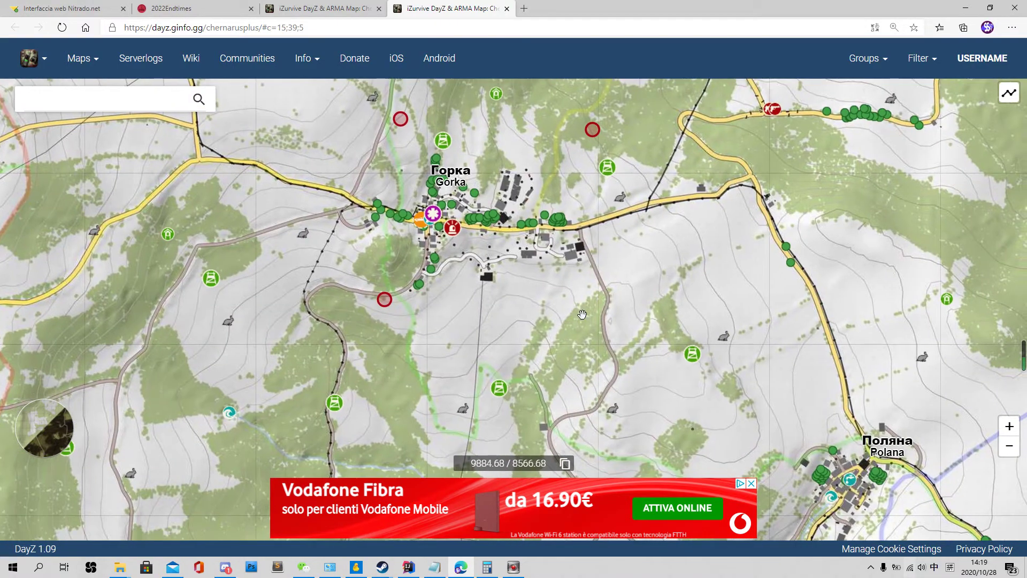
key("ctrl+c")
left_click(146, 101)
key("ctrl+v")
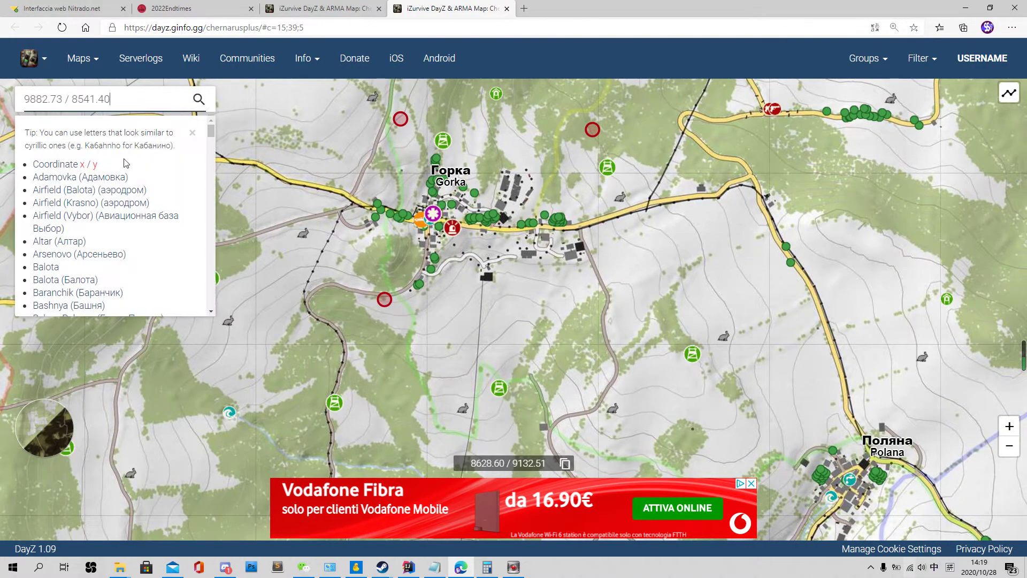
left_click(117, 165)
Display the coordinates of the marker northwest of Gorka and check the coordinate placeholders of the draft command in Discord.
left_click_drag(481, 214, 467, 268)
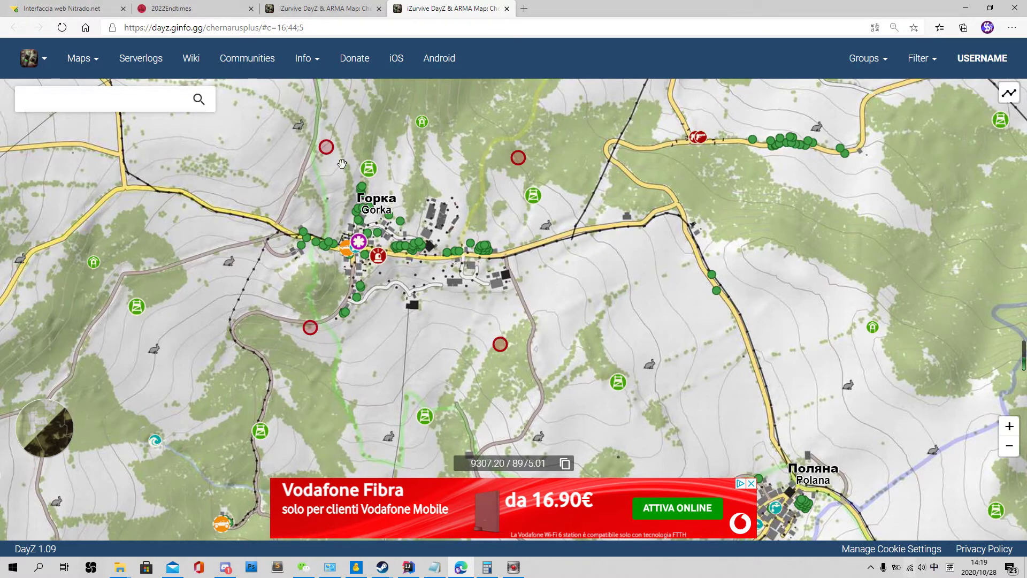
left_click(327, 154)
left_click(225, 566)
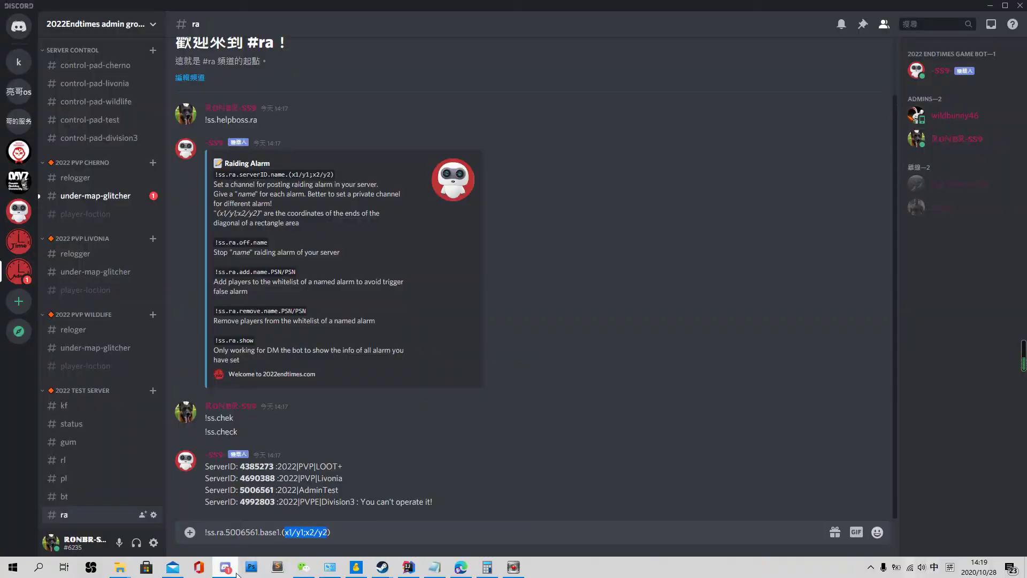
left_click(989, 6)
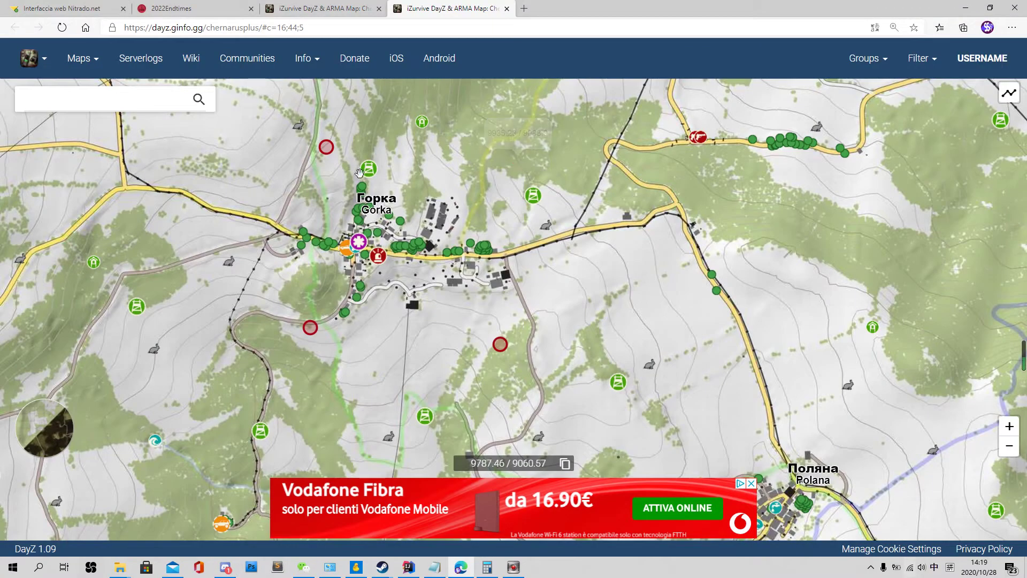
Remove the coordinate markers around Gorka from the map.
left_click(322, 151)
left_click(310, 330)
left_click(499, 348)
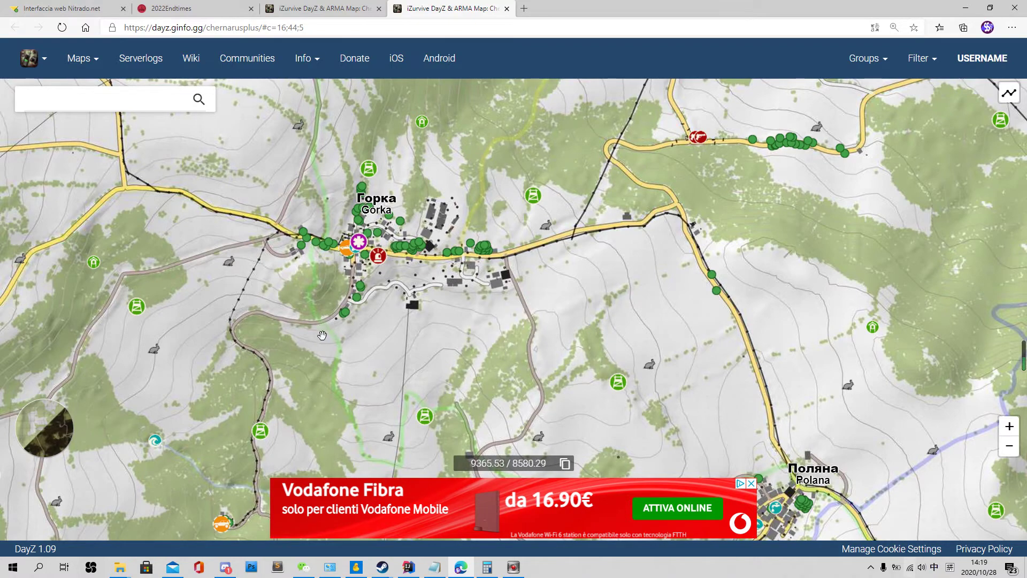
Mark the coordinate 9363.58 / 8568.62 just southwest of Gorka on the map.
left_click(130, 109)
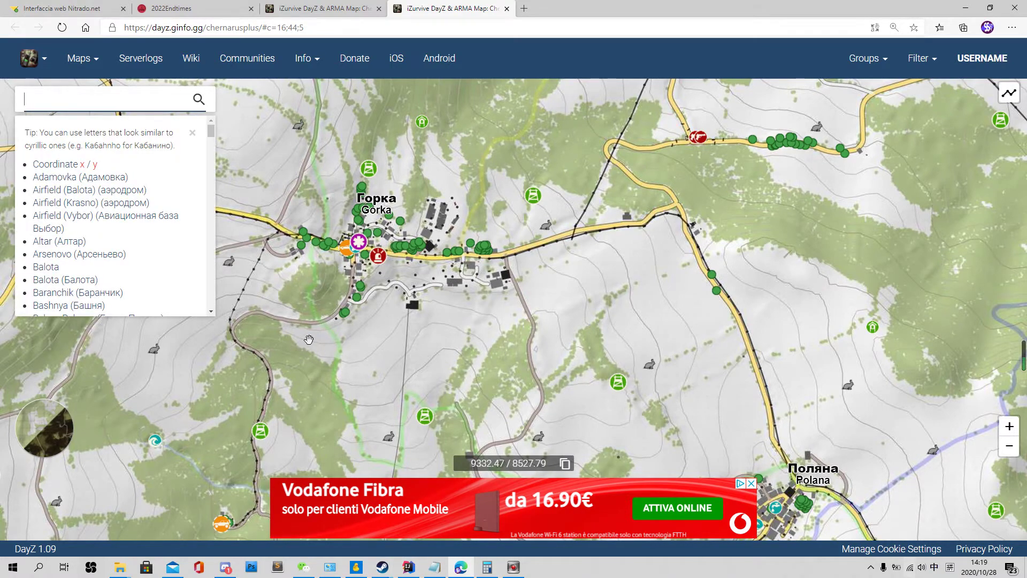
key("ctrl+v")
key("Return")
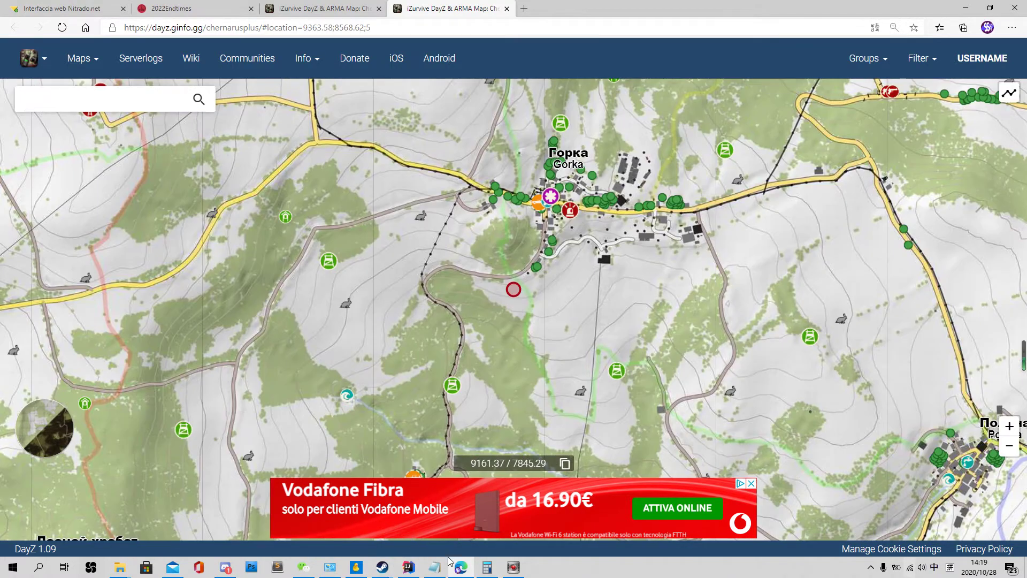
Switch to Discord and replace the x1/y1 placeholder in the draft command with the copied coordinates 9363.58/8568.62, without spaces.
left_click(225, 568)
left_click(288, 532)
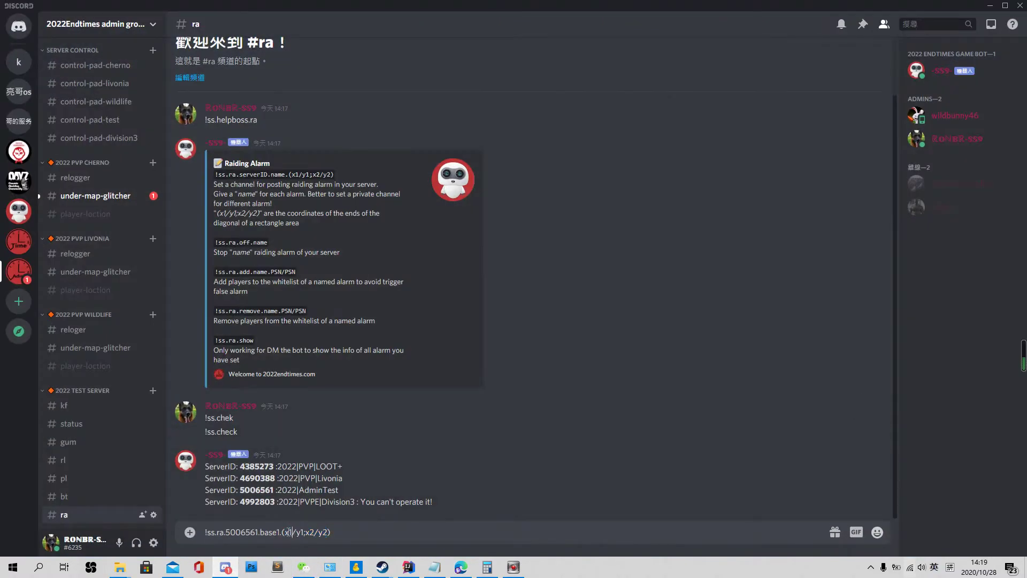
left_click_drag(303, 532, 285, 533)
key("ctrl+v")
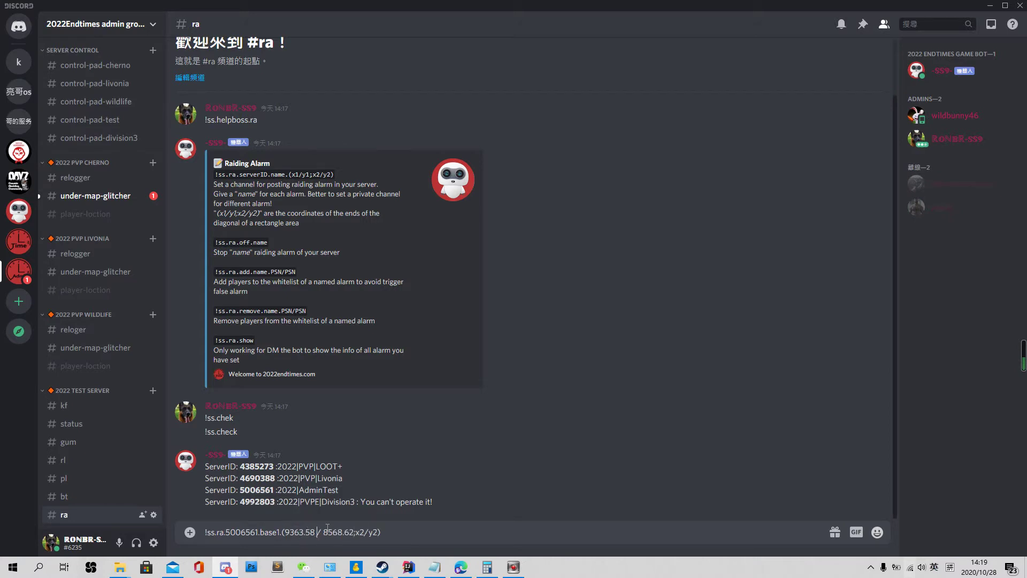
key("BackSpace")
key("BackSpace")
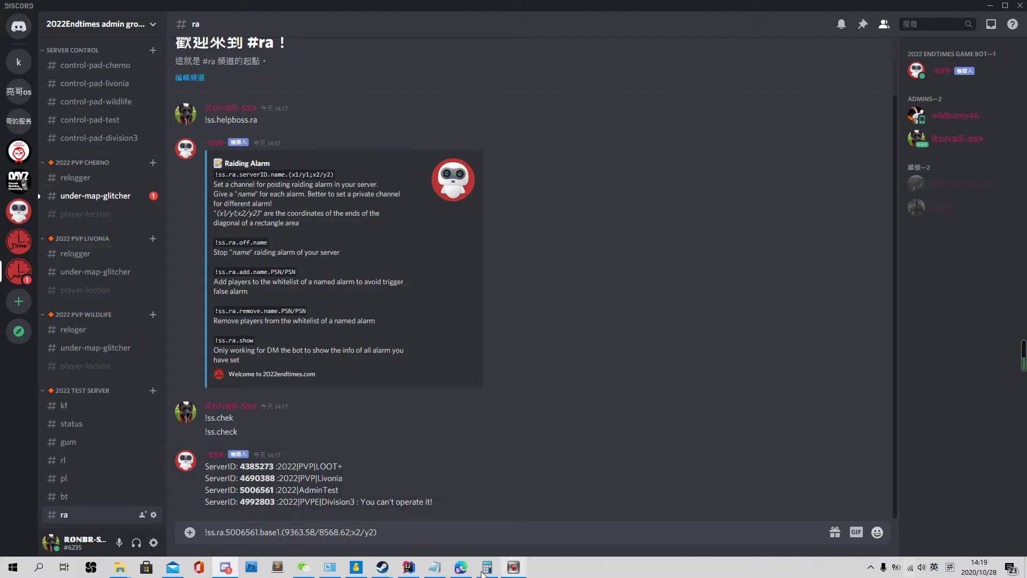
Get the coordinates 9904.12 / 9025.57 northeast of Gorka from the map and put them in place of x2/y2 in the draft command.
mouse_move(461, 567)
left_click(473, 535)
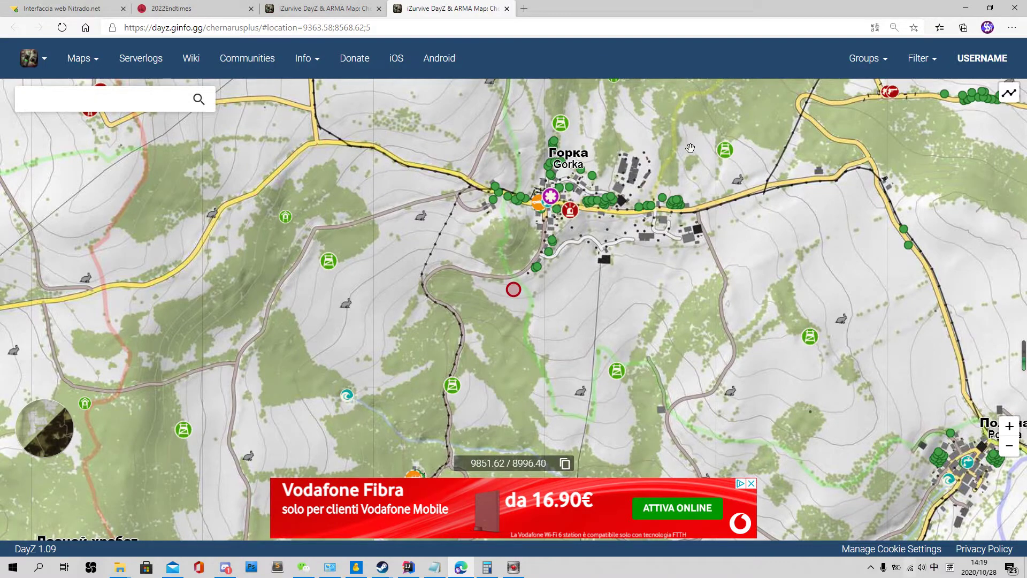
left_click(226, 567)
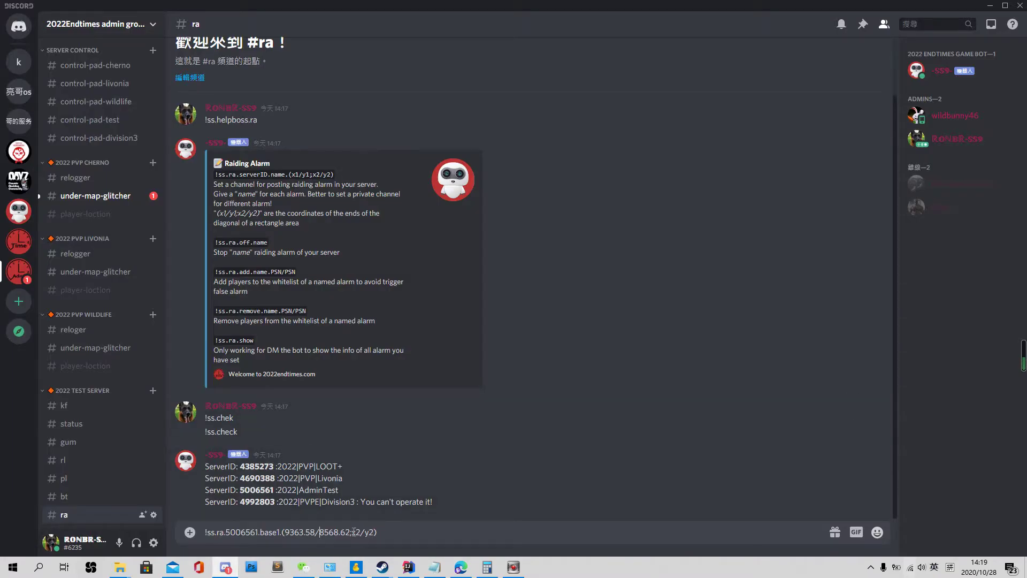
left_click_drag(352, 532, 377, 532)
key("ctrl+v")
left_click(385, 532)
key("BackSpace")
key("Right")
key("Delete")
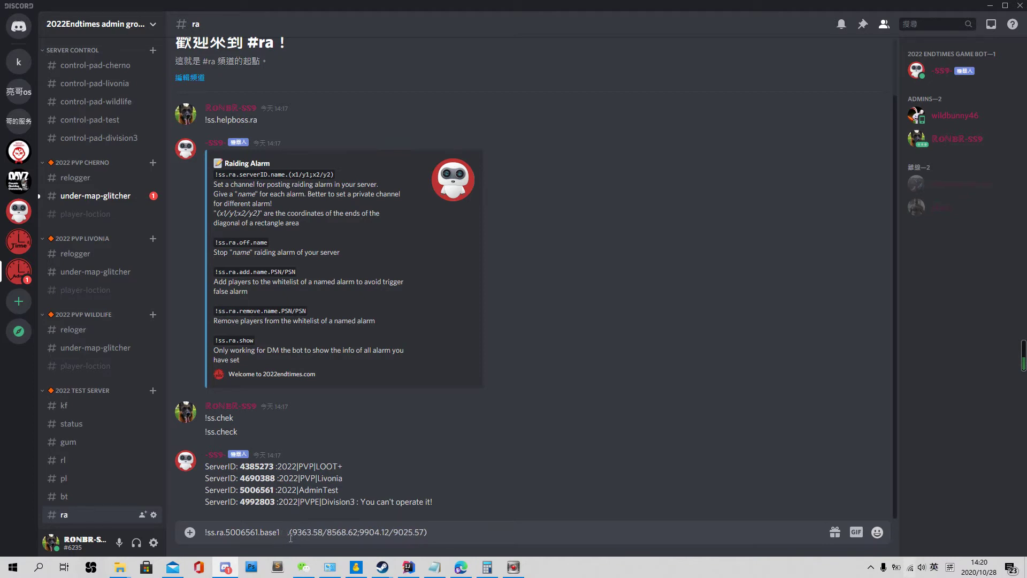
Remove the stray spaces after base1 and send the raiding alarm command in the ra channel.
key("BackSpace")
key("BackSpace")
key("BackSpace")
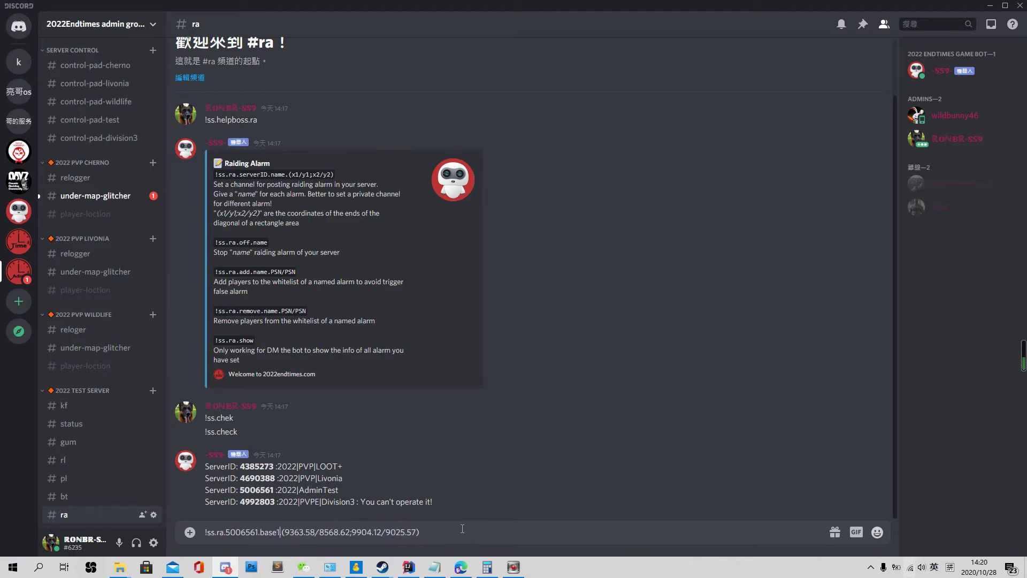
key("Return")
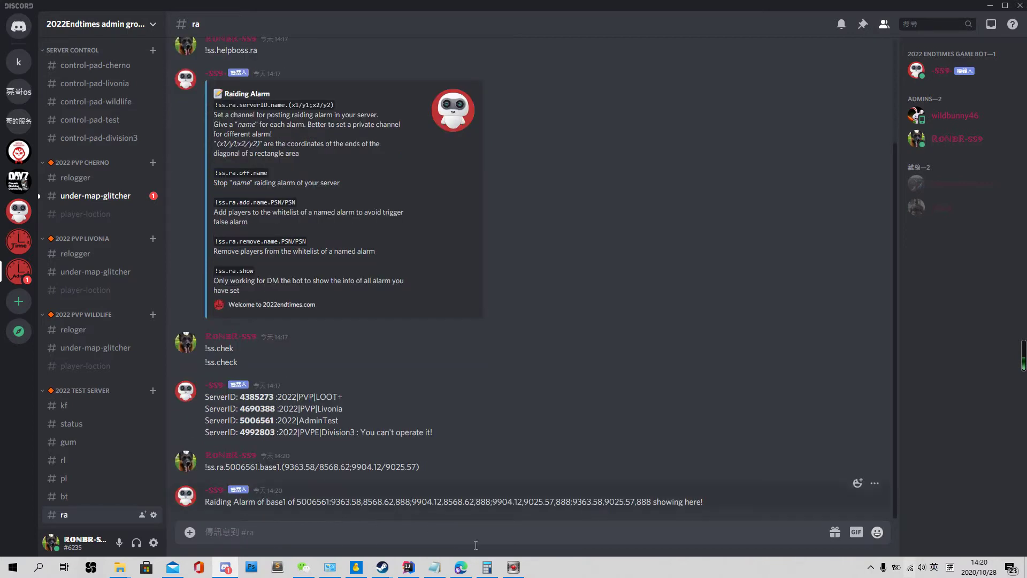
left_click(461, 567)
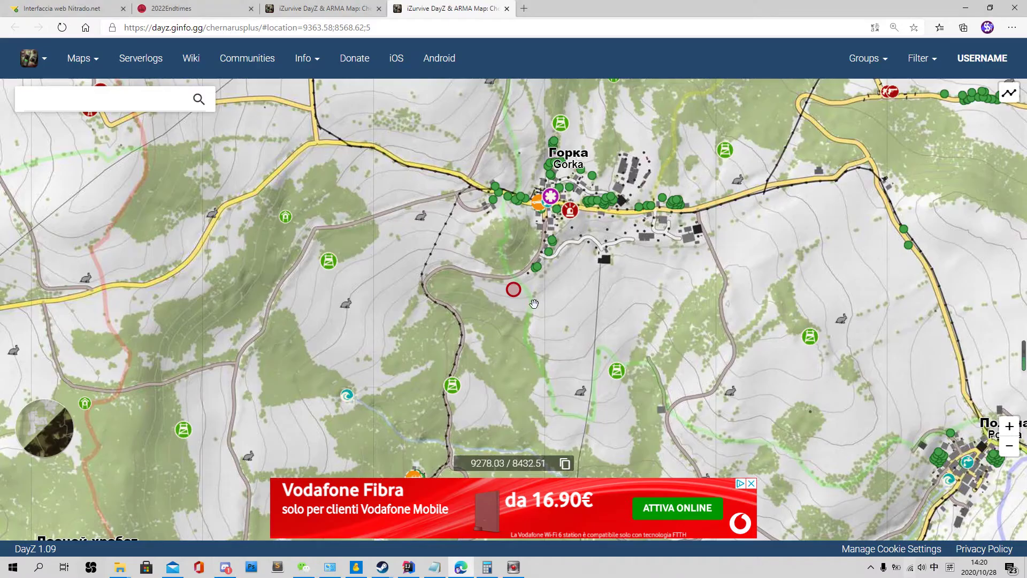
left_click_drag(534, 304, 484, 357)
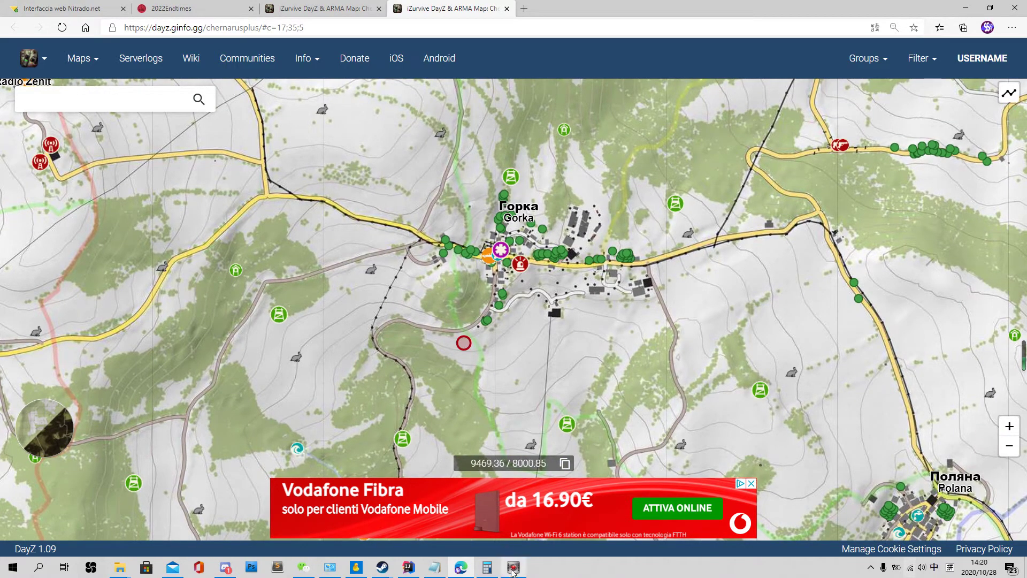
Read the raiding alarm posts in the alarm-agu-tribe channel of the 2022 ENDTIMES Discord server, then return to the admin group.
left_click(391, 511)
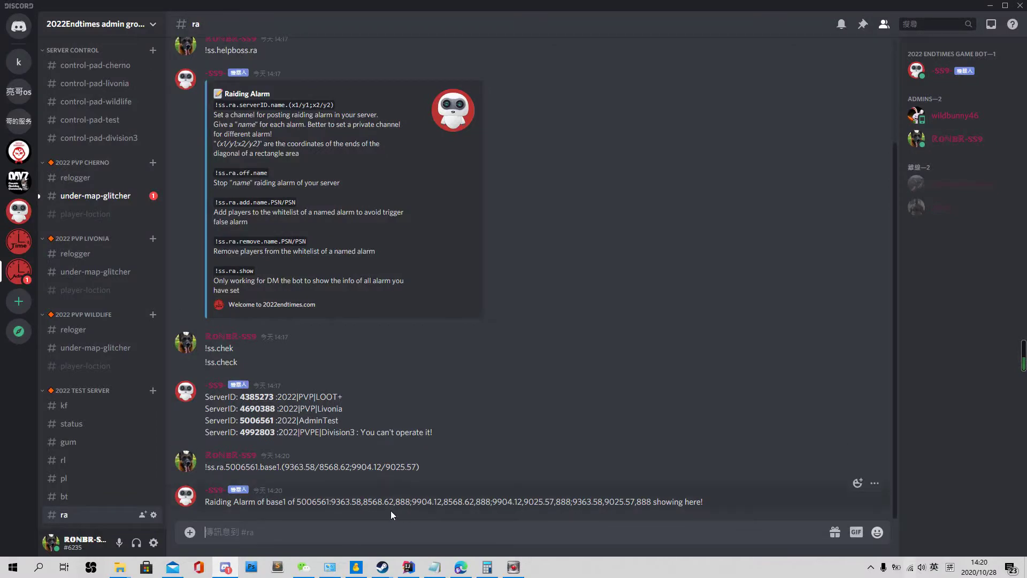
left_click(19, 242)
scroll(110, 171, "up", 10)
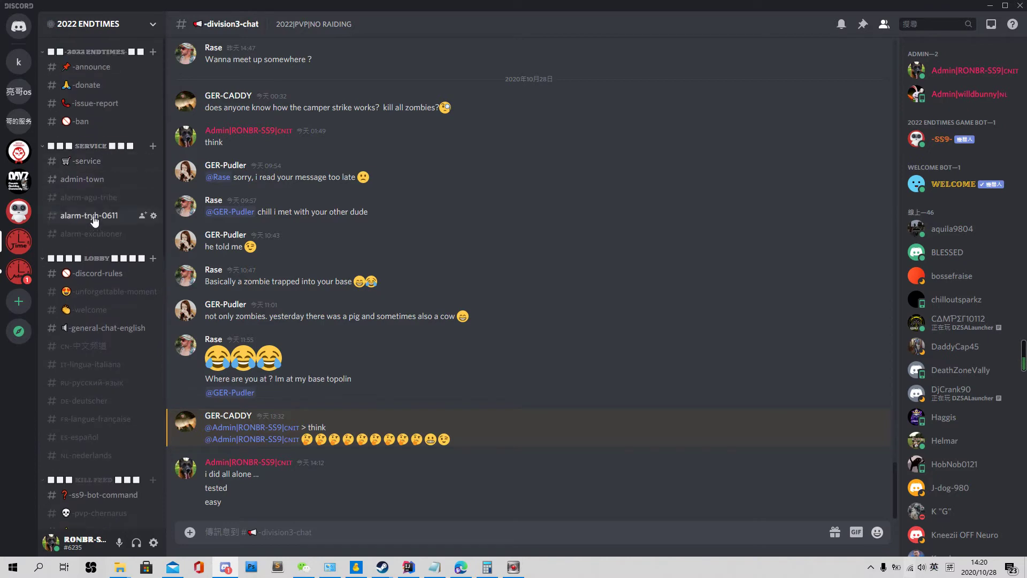
left_click(107, 198)
scroll(351, 248, "down", 15)
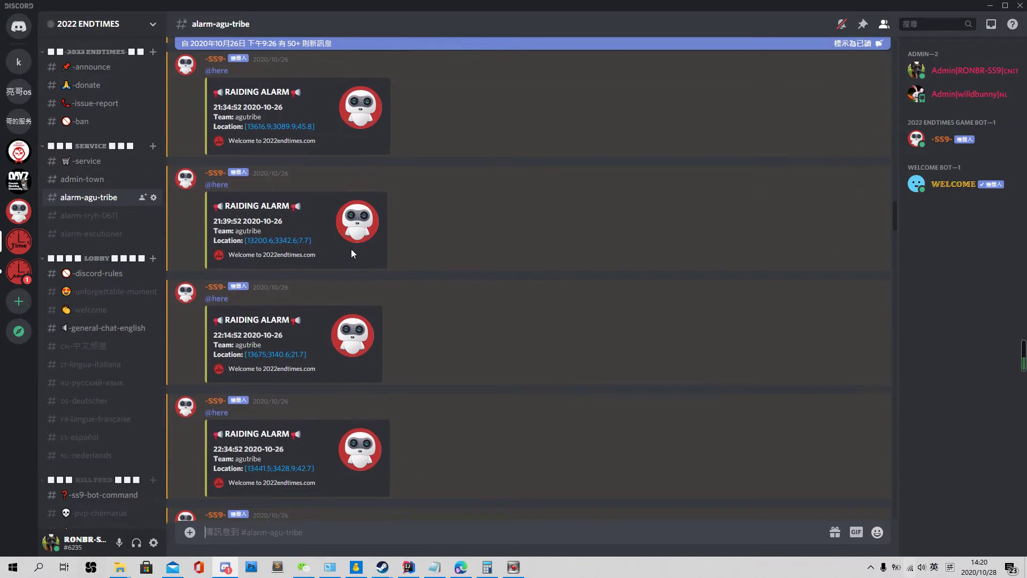
scroll(258, 209, "up", 10)
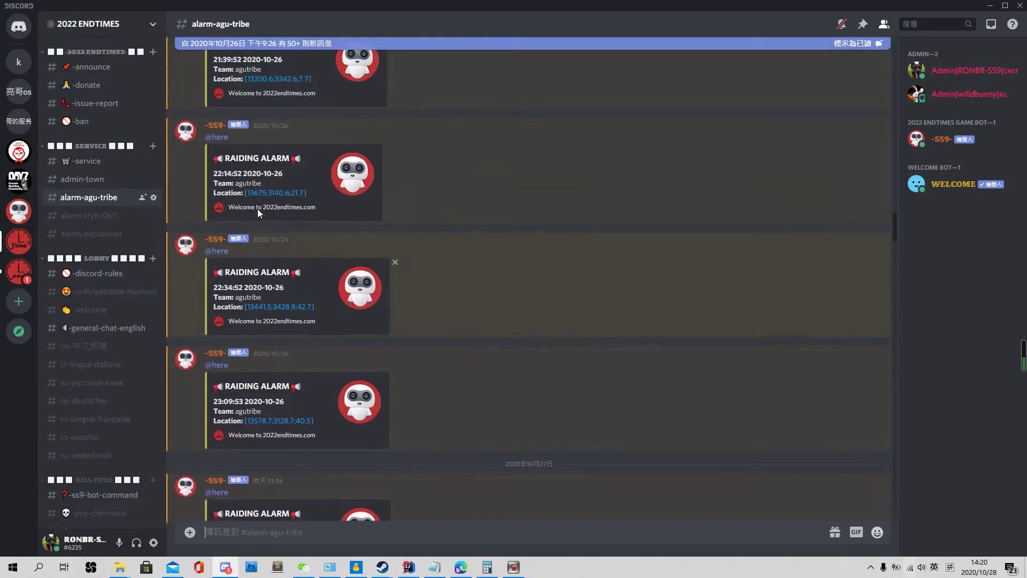
scroll(371, 236, "down", 10)
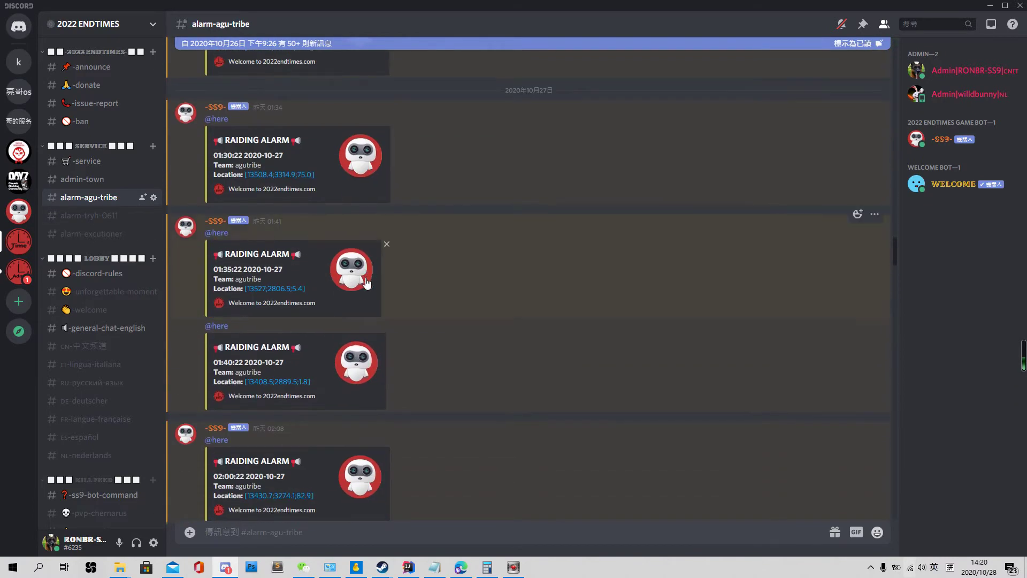
scroll(268, 448, "down", 8)
scroll(276, 321, "down", 9)
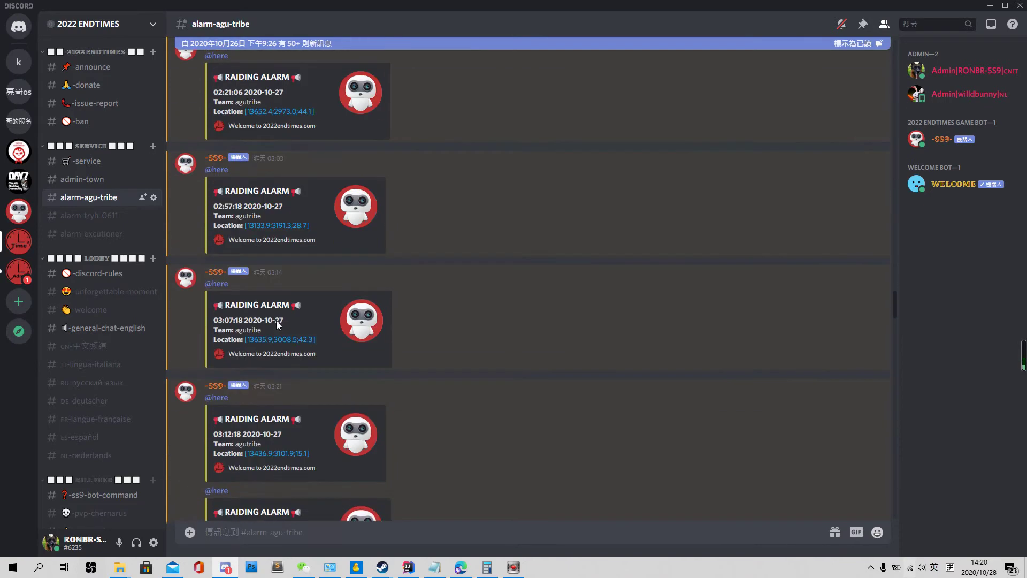
left_click(30, 283)
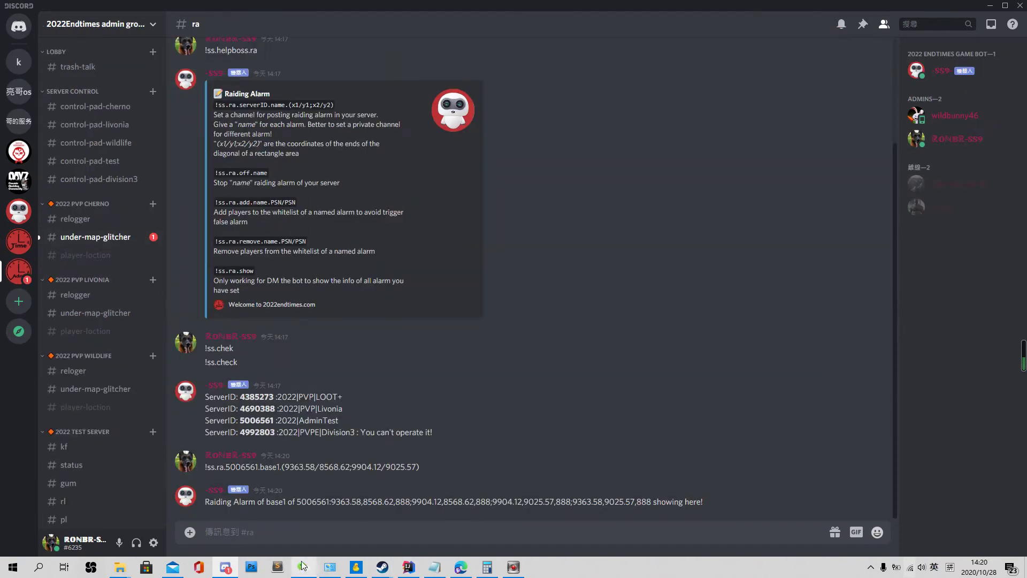
Switch to the iZurvive map and examine the alarm area around Gorka up close.
left_click(463, 570)
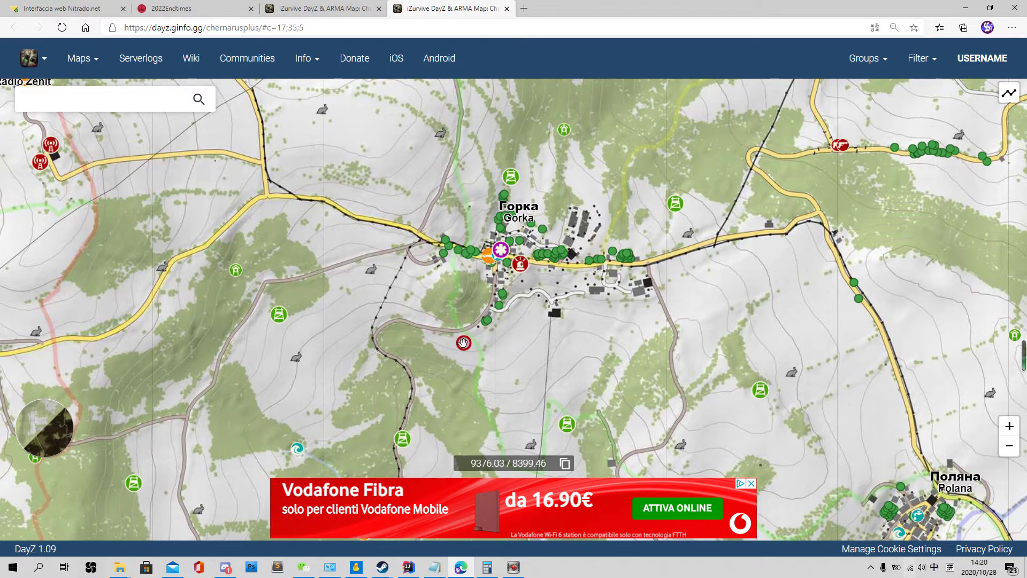
scroll(600, 236, "up", 2)
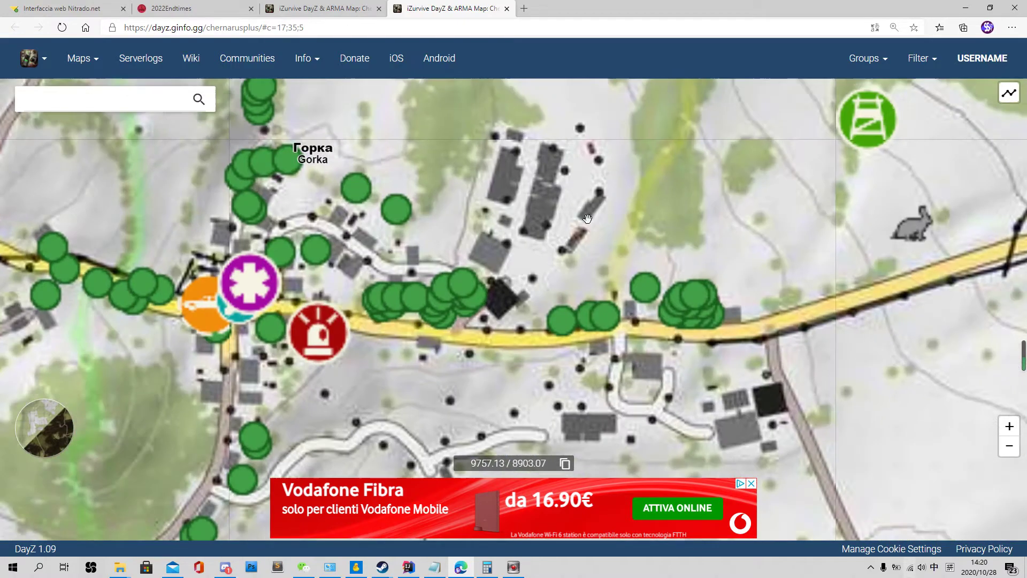
left_click_drag(551, 263, 563, 212)
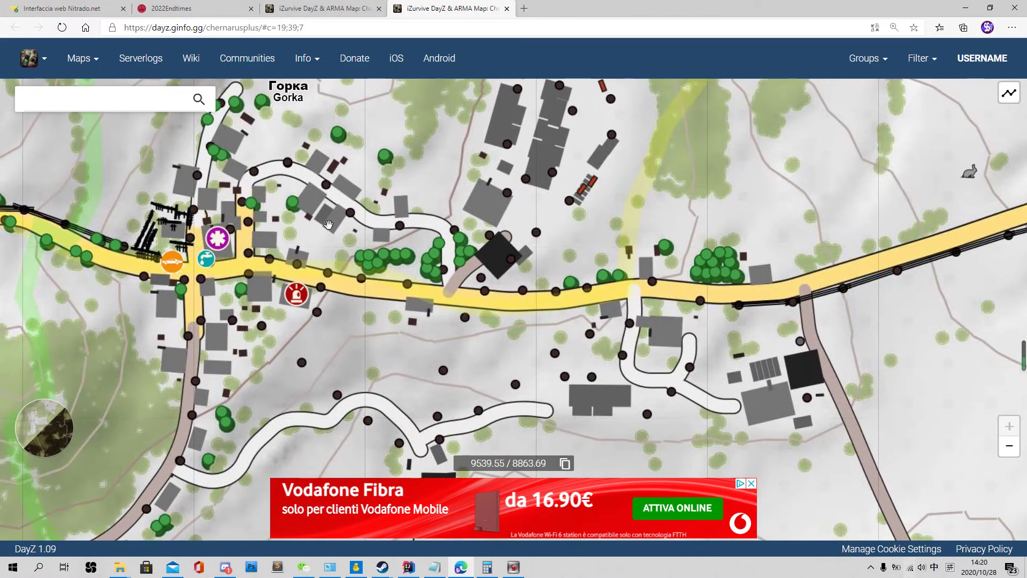
left_click_drag(316, 193, 356, 279)
left_click_drag(308, 163, 329, 222)
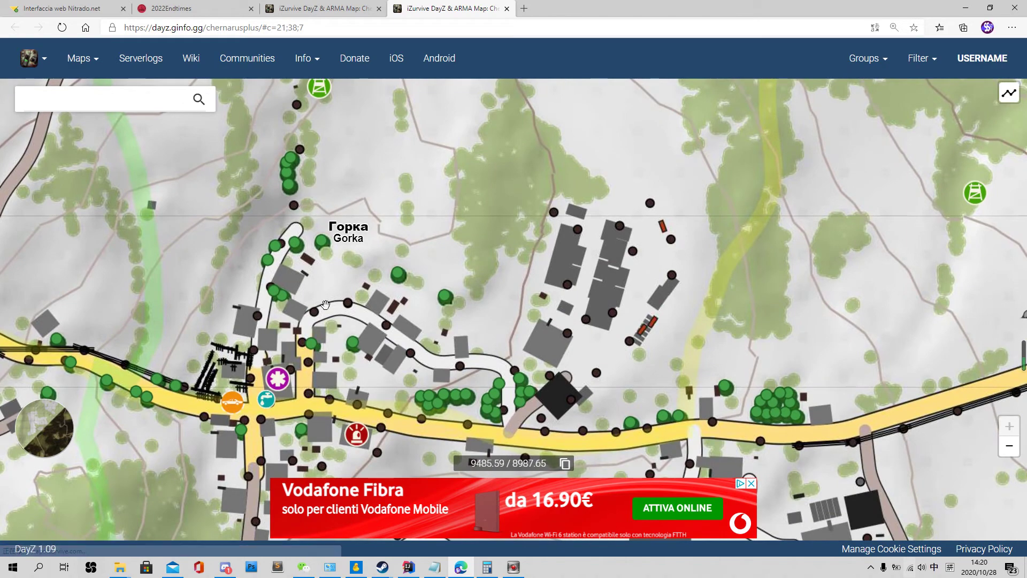
left_click_drag(447, 274, 423, 188)
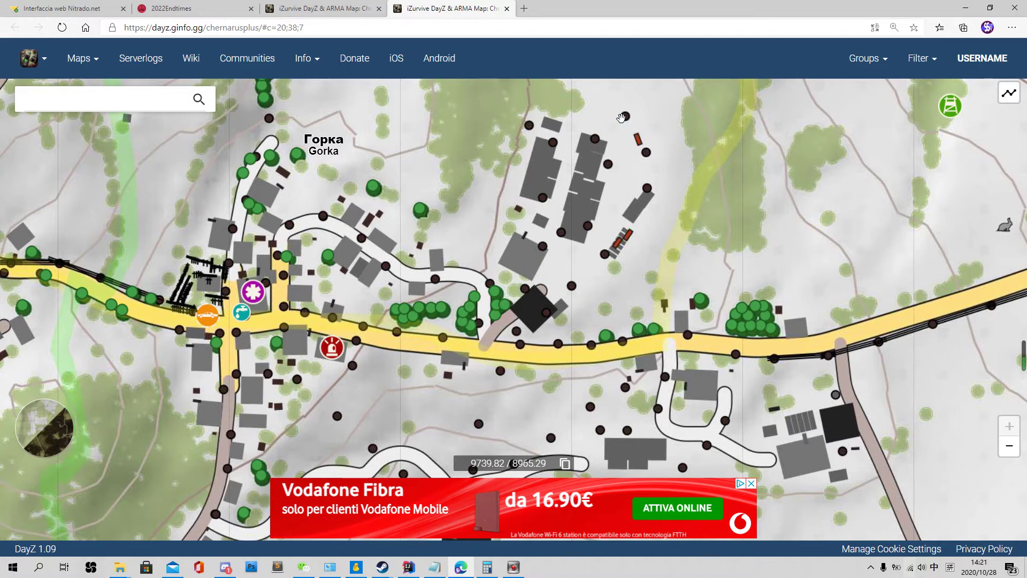
scroll(614, 119, "down", 2)
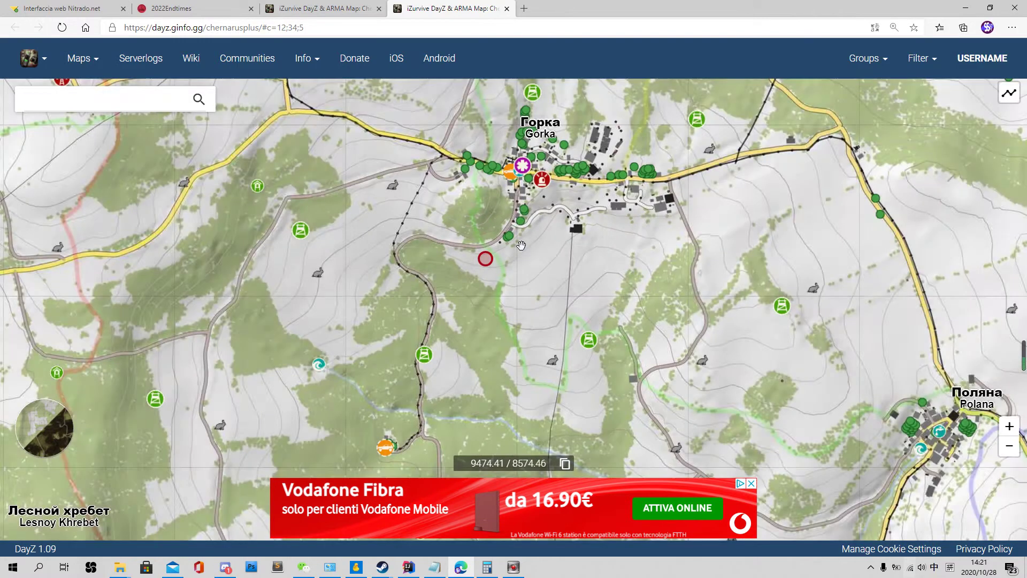
scroll(526, 249, "up", 2)
left_click_drag(526, 217, 503, 375)
left_click_drag(516, 257, 493, 369)
left_click_drag(552, 225, 496, 266)
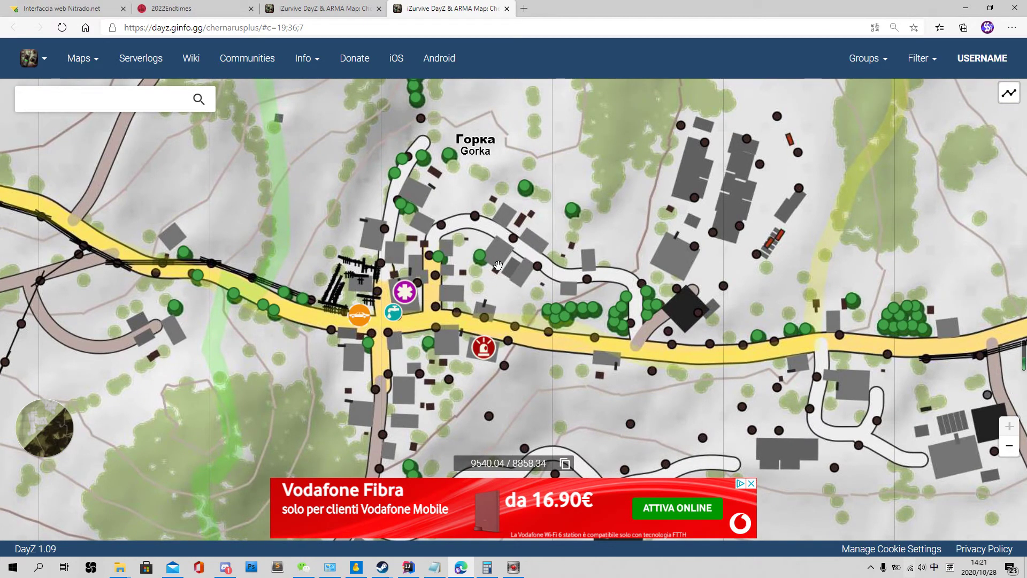
scroll(497, 264, "down", 1)
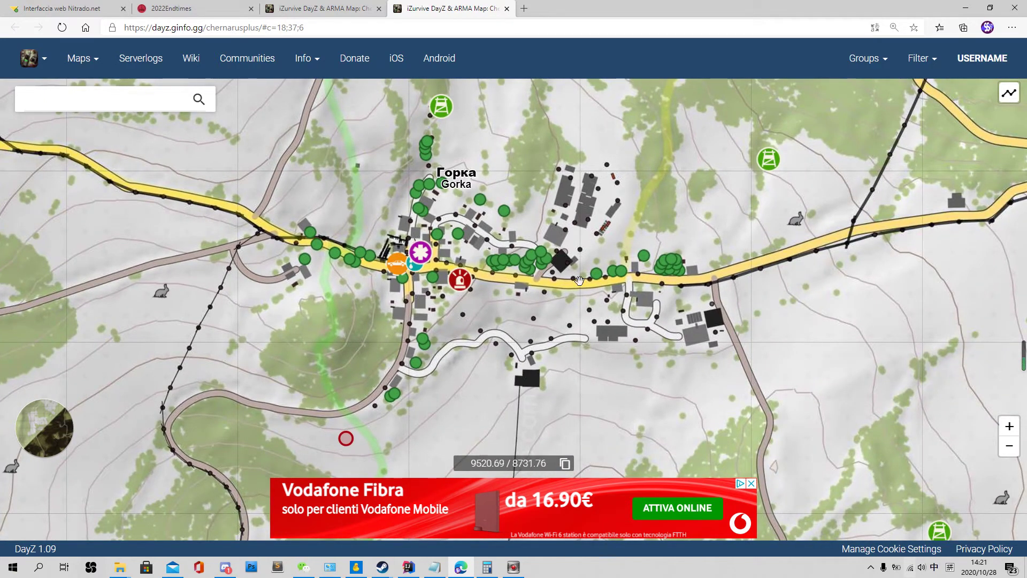
Compare the ra channel with the map and examine the wider region from Gorka towards Dubrovka, Polana and Berezino.
left_click(234, 572)
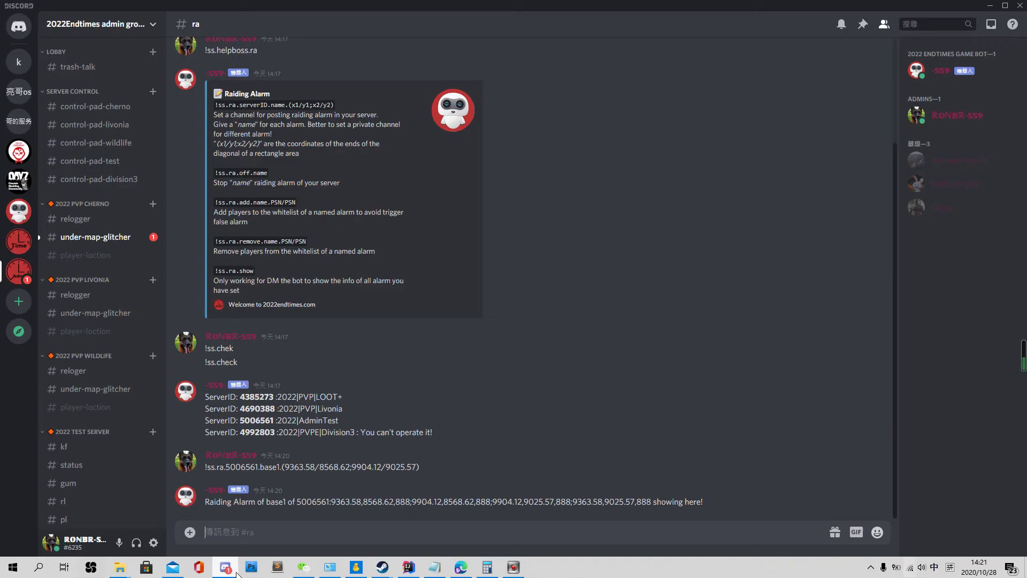
left_click(227, 569)
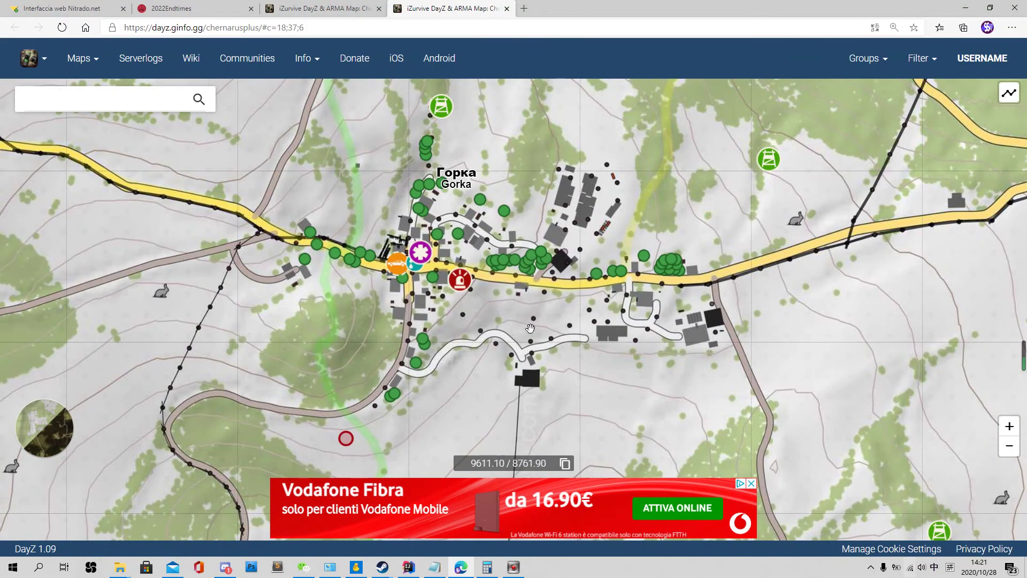
scroll(530, 328, "down", 2)
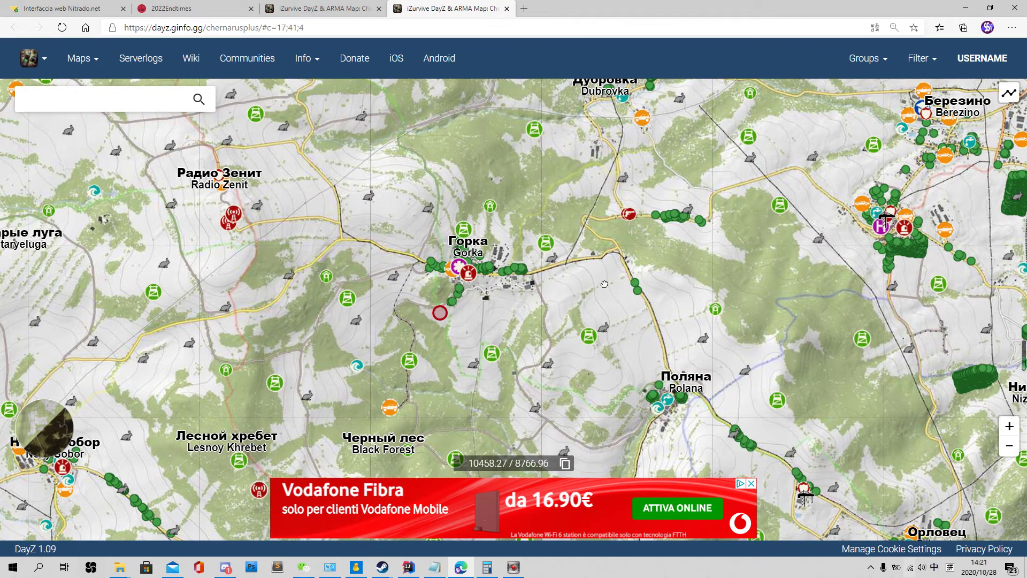
left_click_drag(605, 284, 481, 305)
left_click_drag(386, 255, 399, 290)
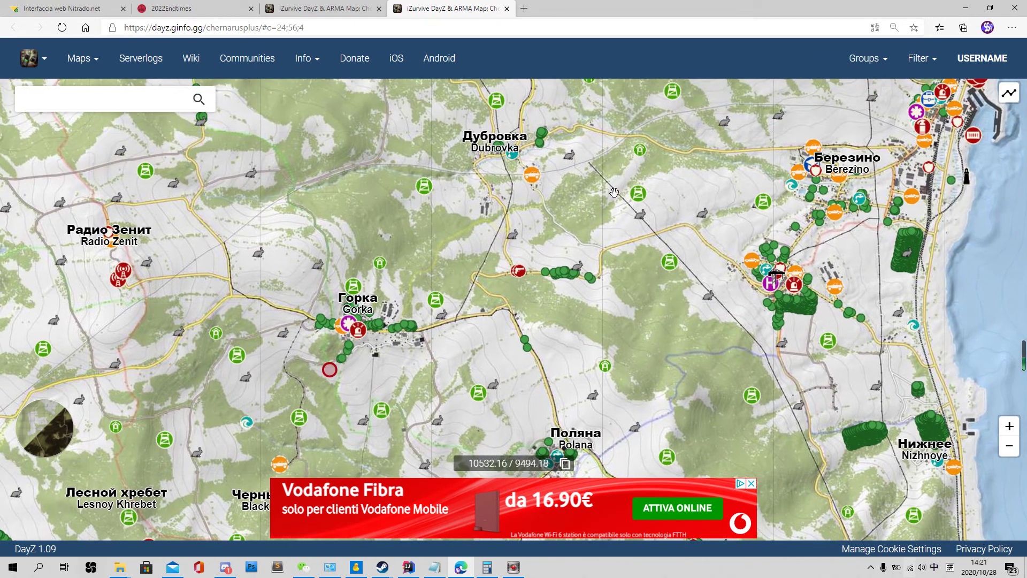
left_click_drag(466, 273, 493, 237)
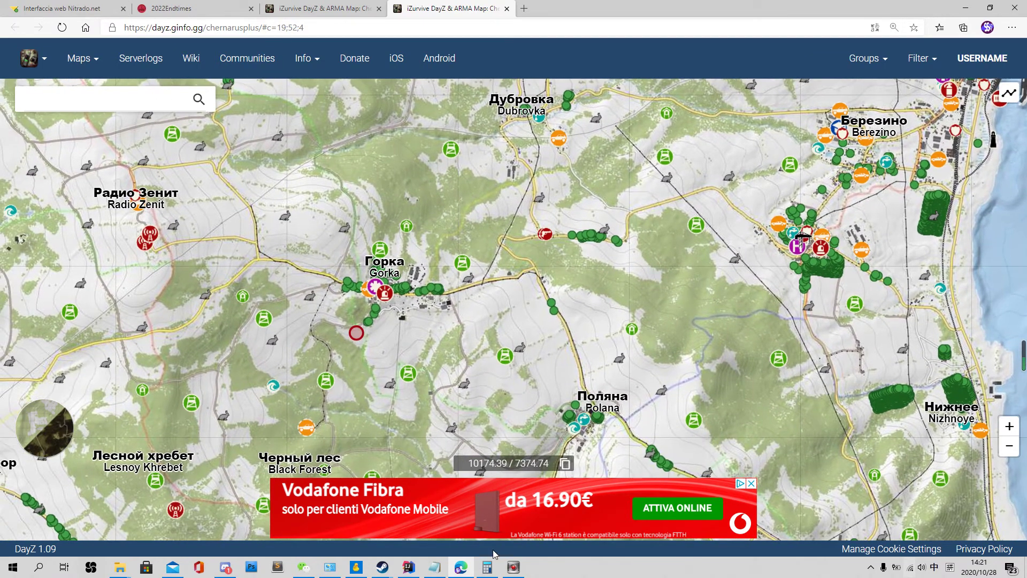
Switch to Discord and copy the command !ss.ra.off.name from the bot's help text into the ra channel message.
mouse_move(311, 571)
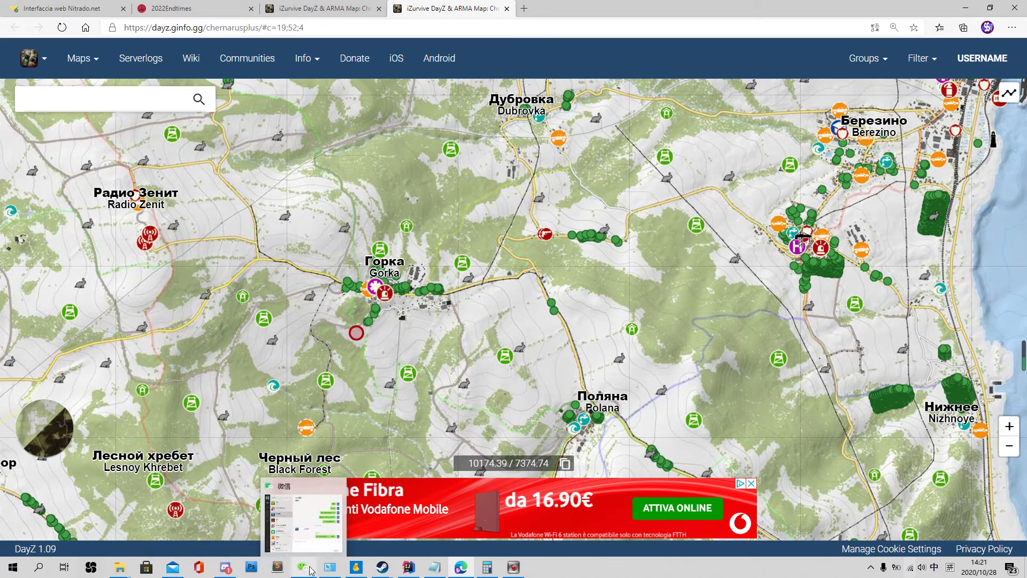
left_click(225, 568)
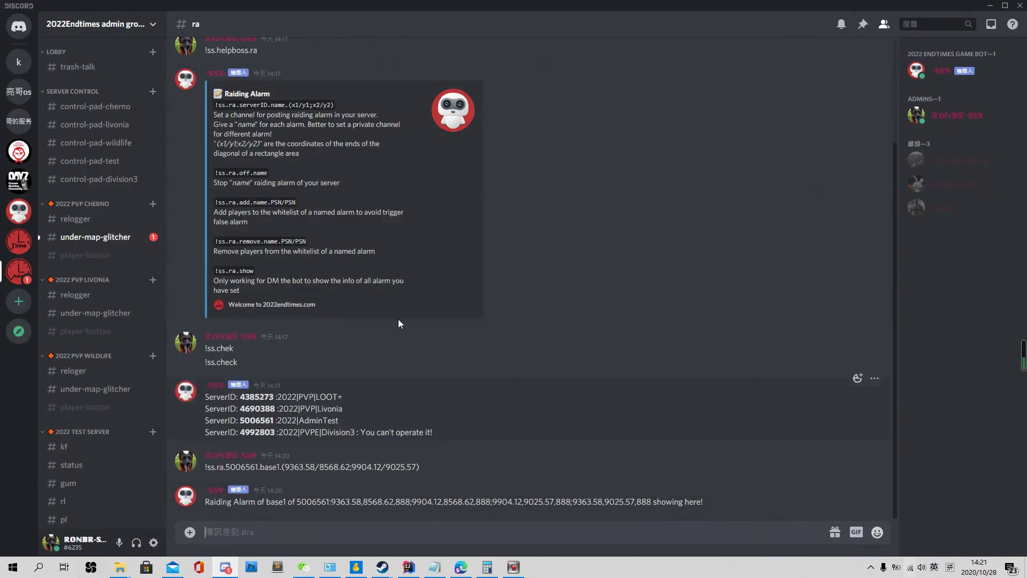
left_click_drag(217, 174, 282, 181)
key("ctrl+c")
left_click(254, 178)
left_click_drag(217, 174, 276, 180)
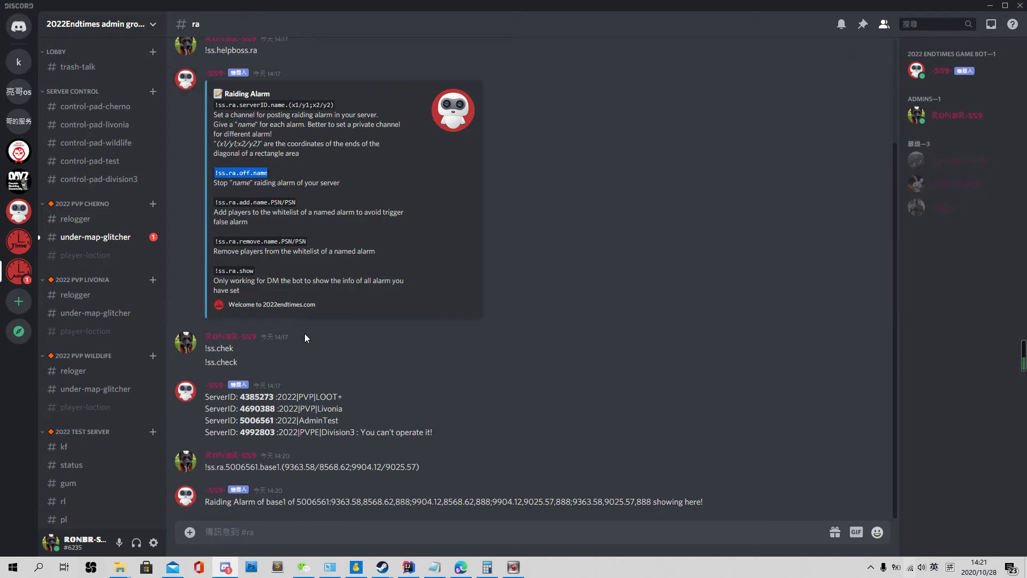
key("ctrl+v")
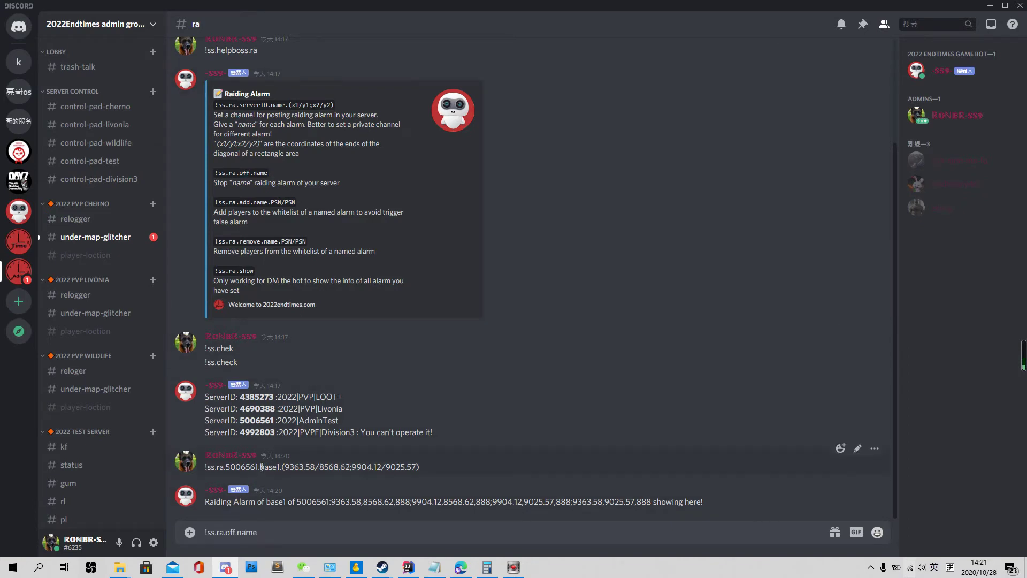
Replace the name placeholder with base1 and send !ss.ra.off.base1 to stop the alarm.
left_click_drag(260, 467, 277, 467)
left_click_drag(237, 532, 265, 532)
type("base1")
key("Return")
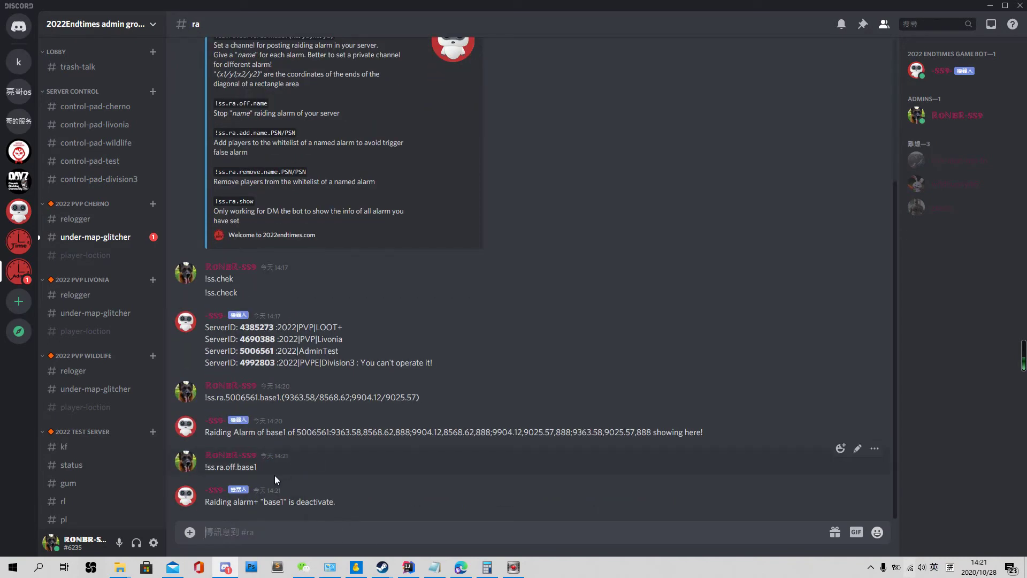
left_click_drag(258, 467, 238, 470)
scroll(321, 246, "up", 3)
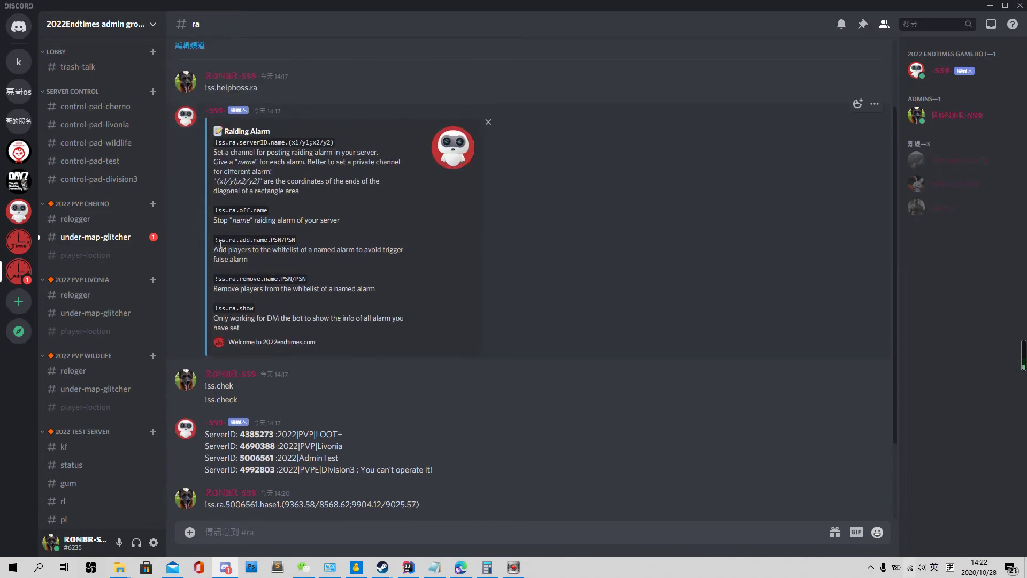
left_click_drag(221, 245, 306, 239)
key("ctrl+c")
scroll(274, 474, "down", 2)
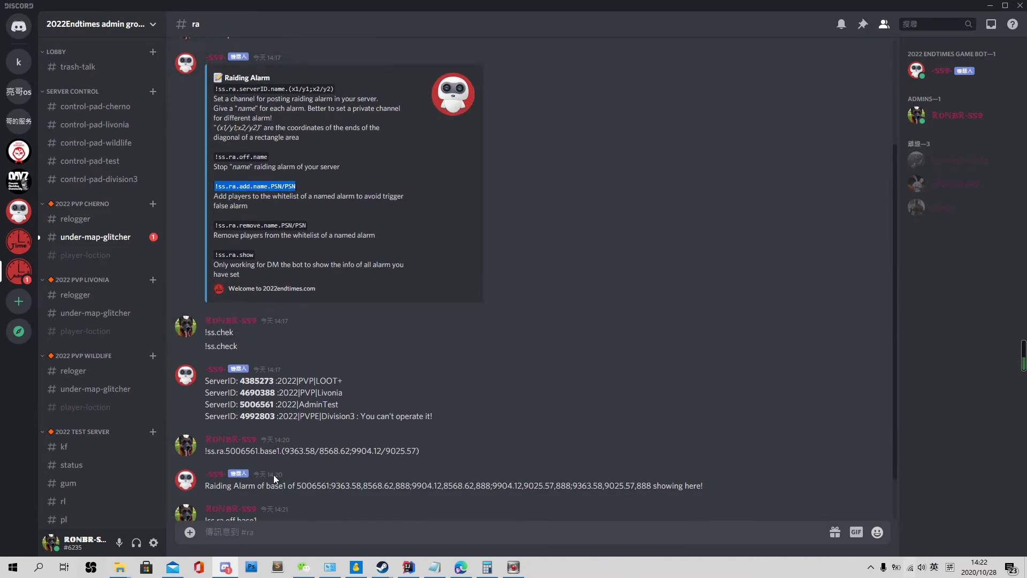
key("ctrl+v")
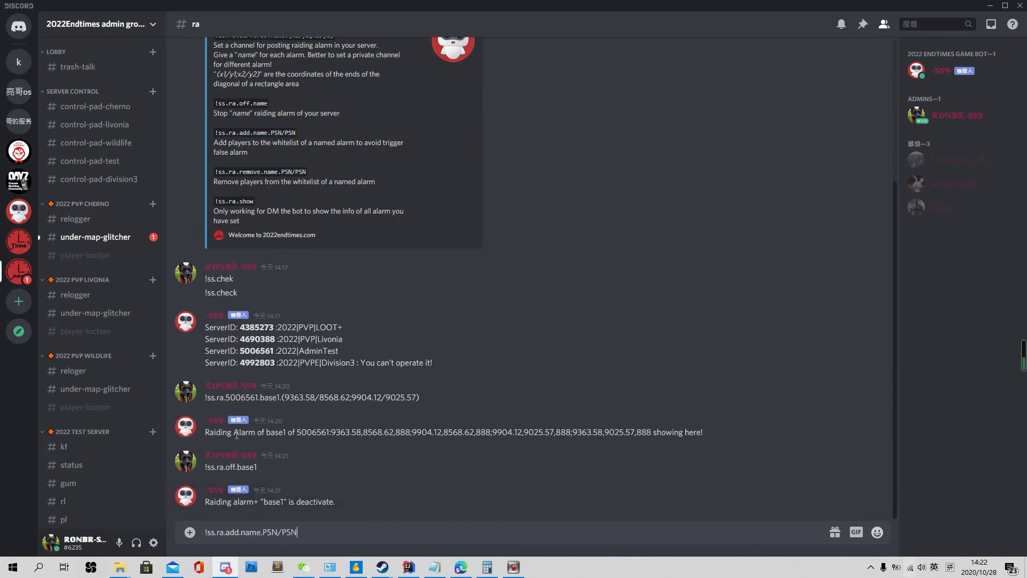
Copy the earlier command !ss.ra.5006561.base1.(9363.58/8568.62;9904.12/9025.57) into the message and send it to reactivate the base1 alarm.
left_click_drag(438, 400, 204, 407)
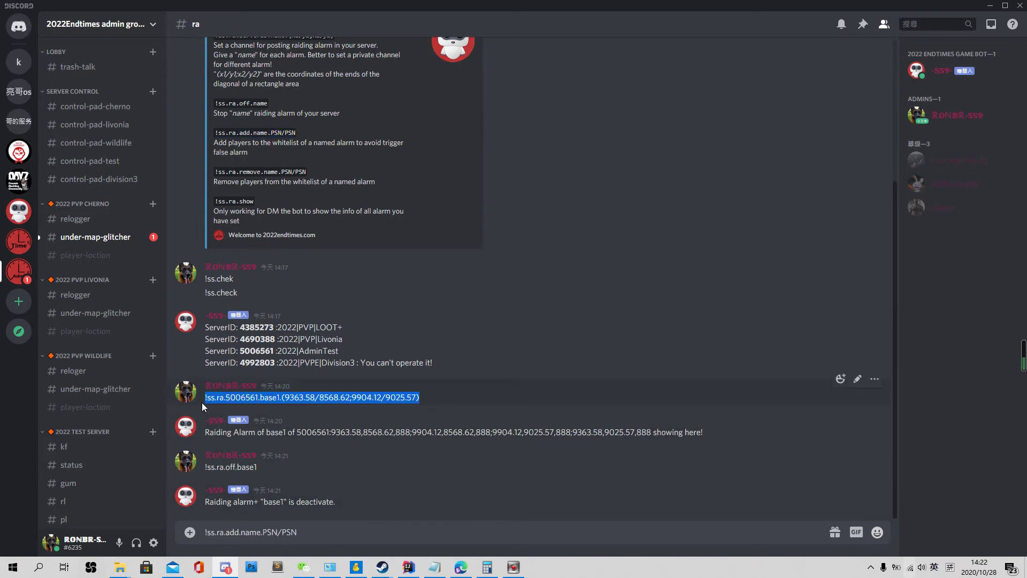
key("ctrl+c")
left_click_drag(298, 532, 199, 532)
key("ctrl+v")
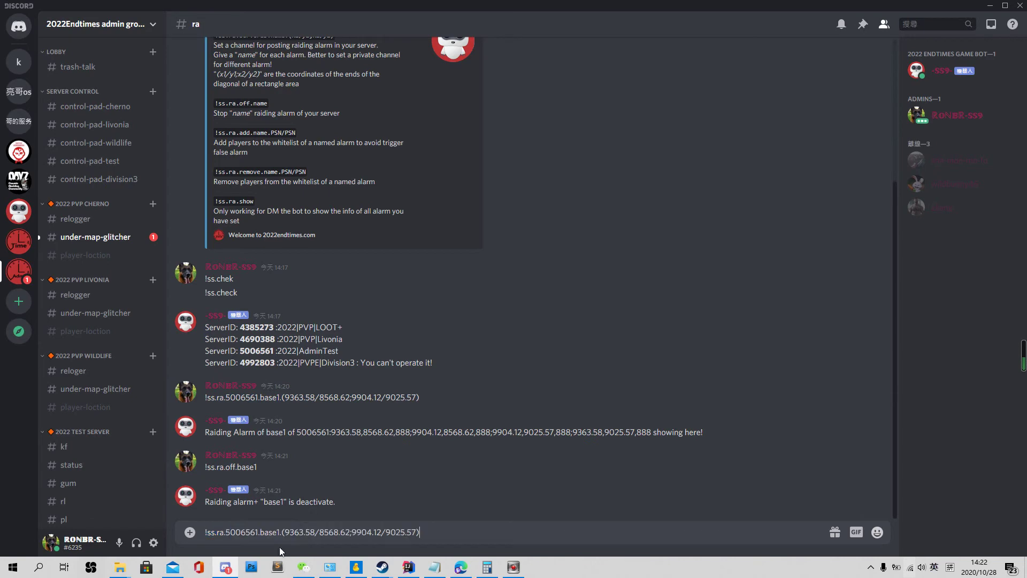
key("Return")
Copy the whitelist command !ss.ra.add.name.PSN/PSN from the bot's help text into the ra channel message.
scroll(393, 345, "up", 5)
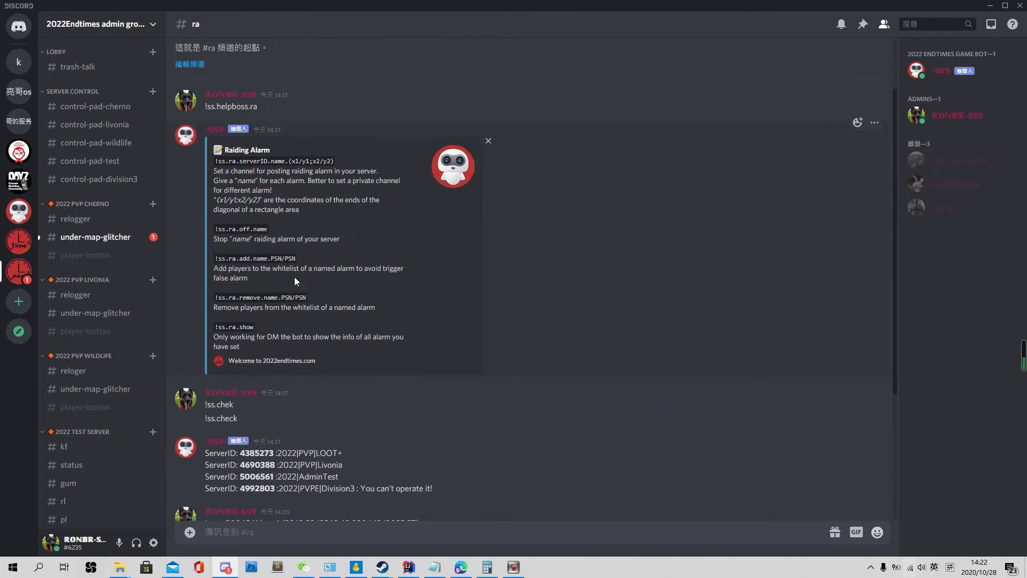
left_click_drag(297, 259, 215, 273)
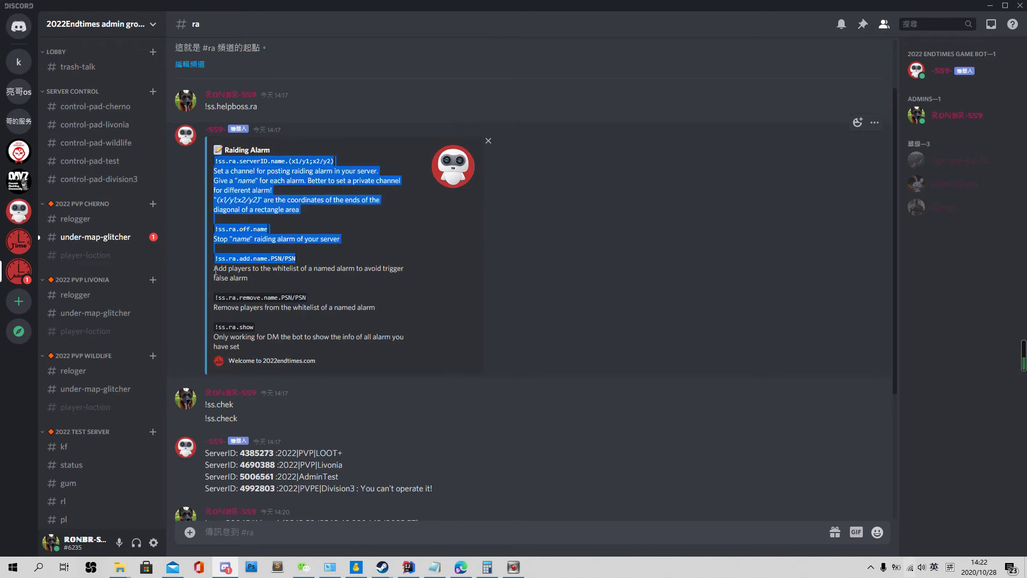
left_click(280, 266)
left_click_drag(296, 259, 212, 258)
scroll(299, 343, "down", 3)
scroll(307, 456, "down", 1)
left_click(275, 531)
key("ctrl+v")
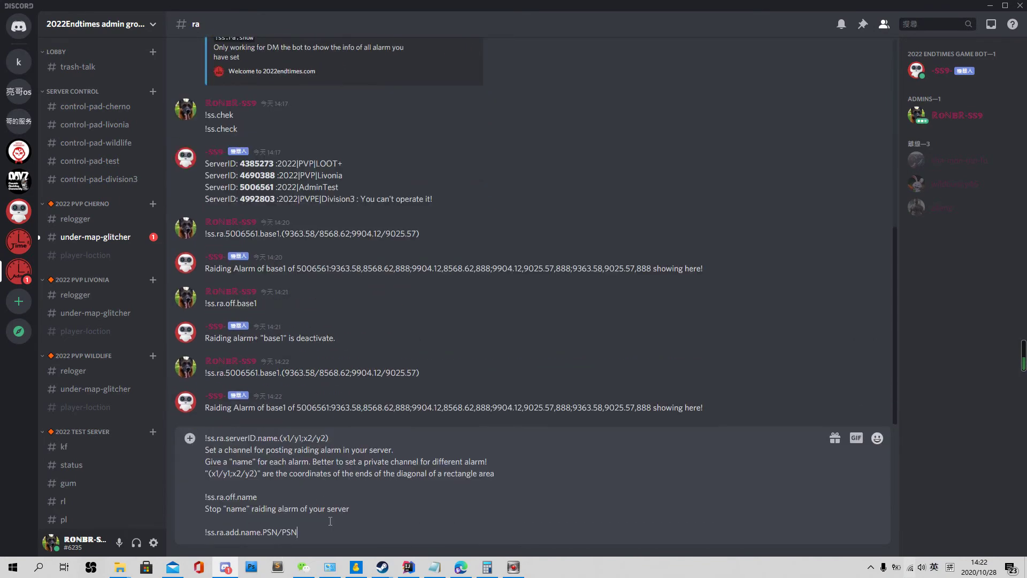
Delete the surplus help text and the empty line above !ss.ra.add.name.PSN/PSN in the message.
left_click_drag(302, 522, 205, 438)
key("BackSpace")
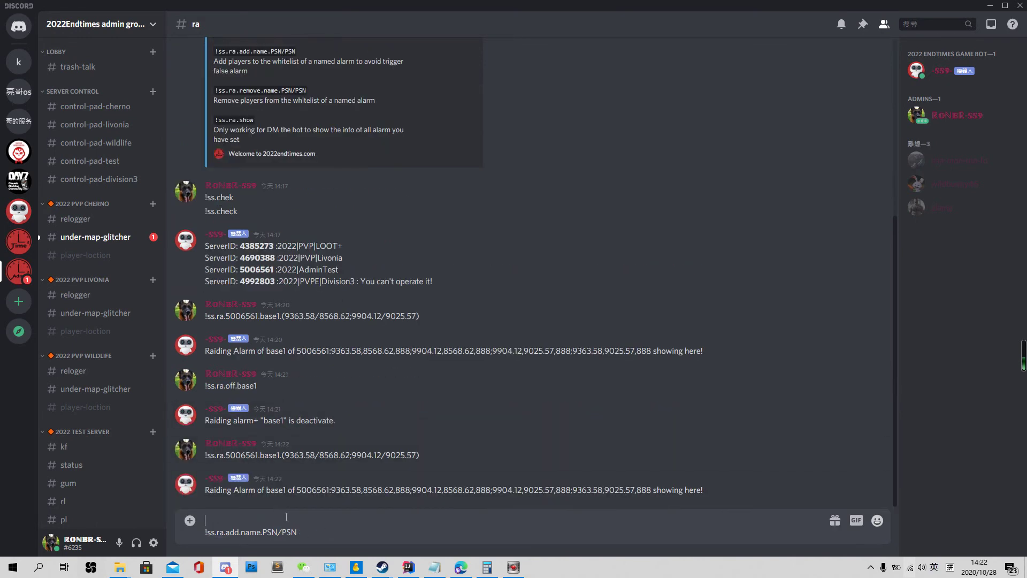
left_click_drag(297, 532, 206, 535)
left_click(210, 534)
left_click(204, 532)
key("BackSpace")
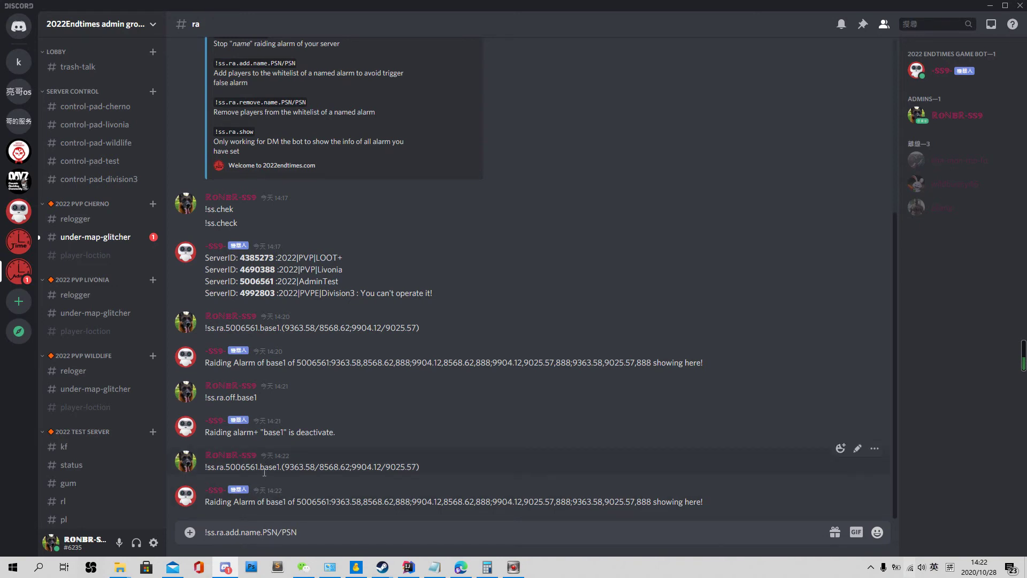
Replace the name placeholder in the whitelist command with base1 copied from the sent alarm command.
left_click_drag(260, 467, 277, 469)
left_click(243, 533)
double_click(243, 533)
key("ctrl+v")
Replace the PSN/PSN placeholder with the players 1/2/3/4/5/6/7 and send the whitelist command.
left_click_drag(297, 532, 264, 532)
type("1/2/3/4/5/6/7")
key("Return")
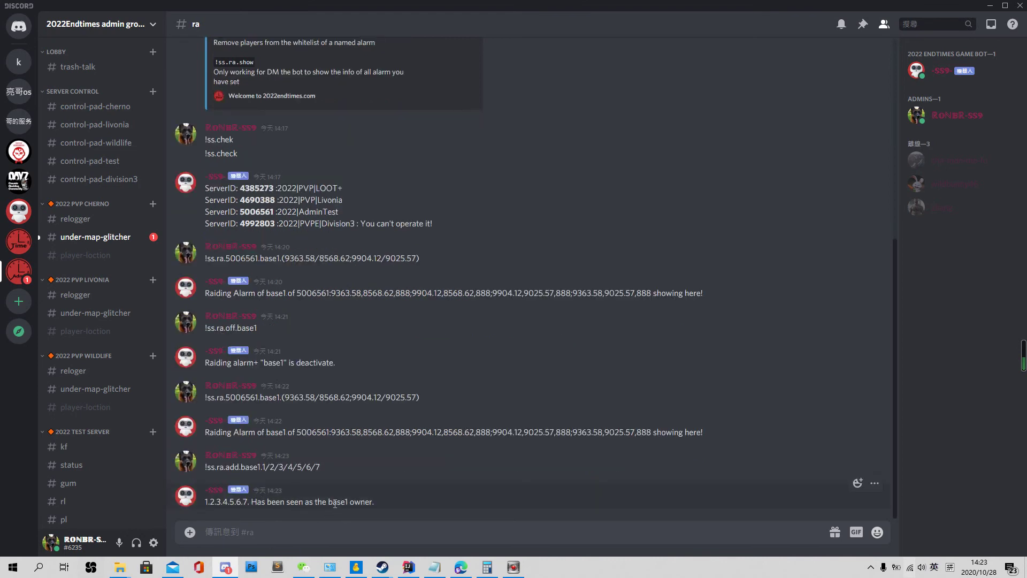
Examine the bot's whitelist reply and the !ss.ra.remove.name.PSN/PSN entry in its help text.
left_click_drag(333, 502, 348, 503)
scroll(304, 365, "up", 5)
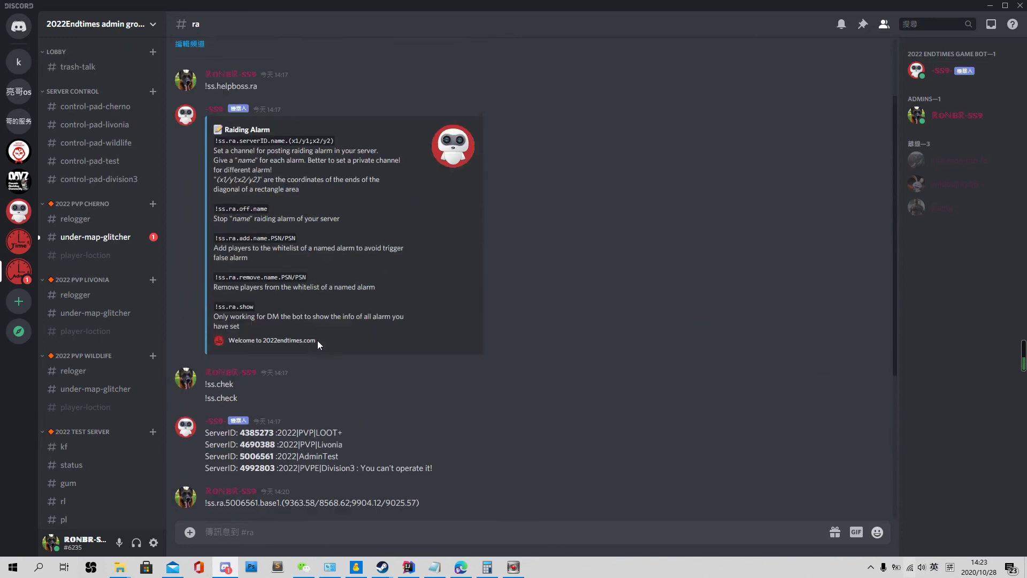
scroll(316, 332, "up", 1)
left_click_drag(311, 300, 213, 306)
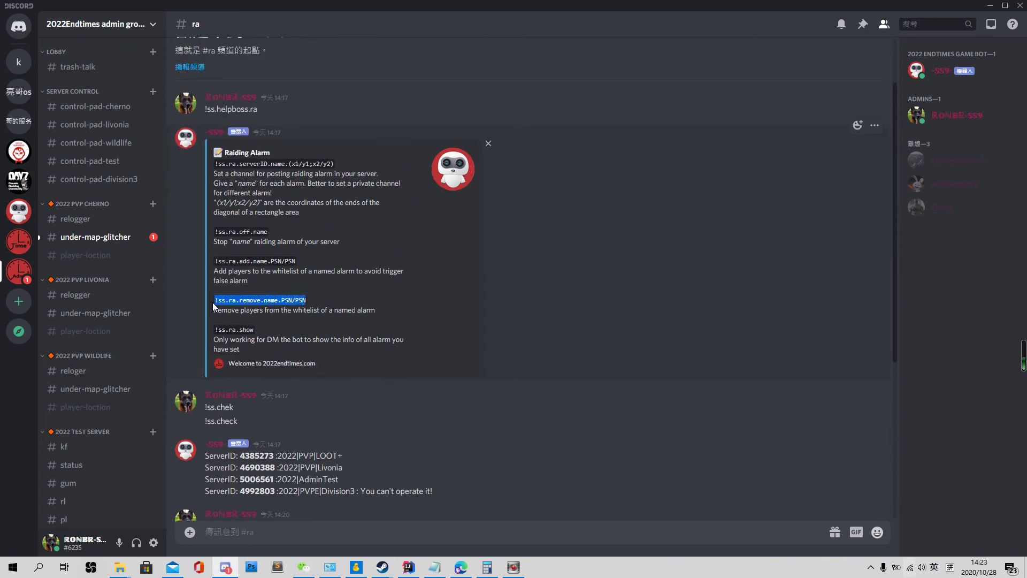
scroll(319, 355, "down", 6)
scroll(307, 186, "up", 3)
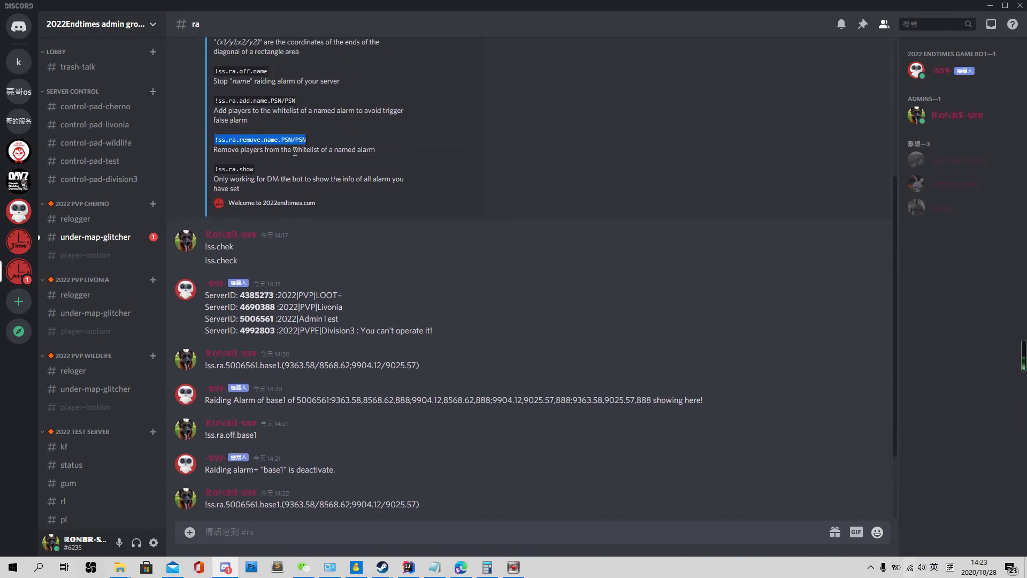
Copy the command !ss.ra.show from the bot's help text.
mouse_move(253, 170)
left_mouse_down()
mouse_move(221, 169)
mouse_move(254, 170)
left_mouse_up()
left_click(238, 172)
scroll(343, 294, "down", 3)
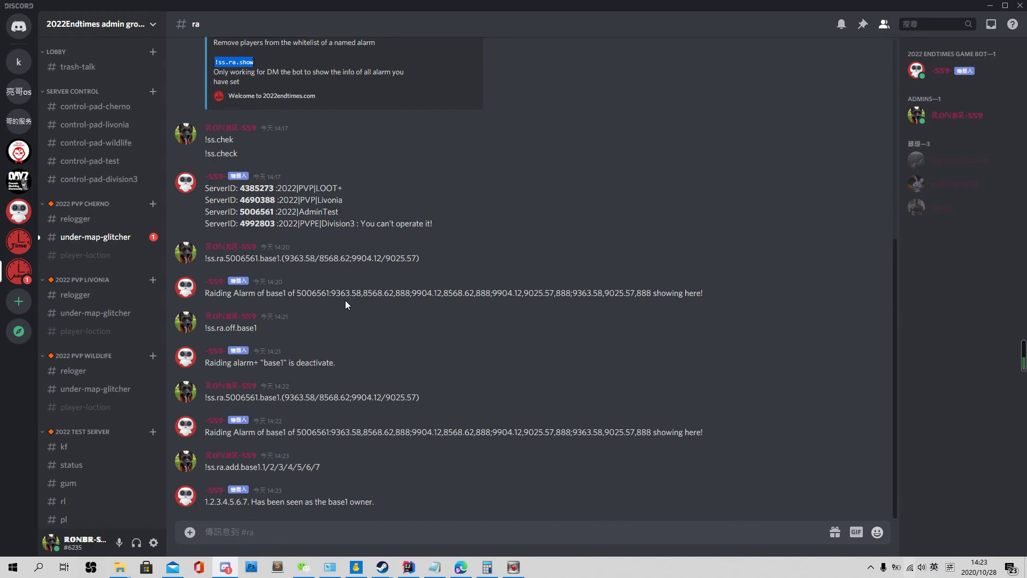
scroll(343, 294, "up", 4)
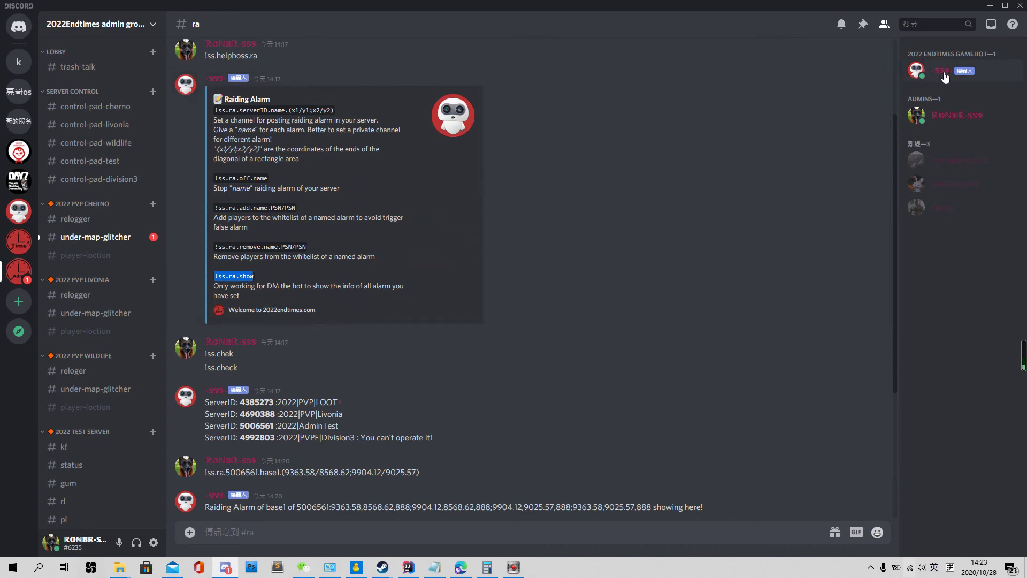
scroll(502, 465, "down", 4)
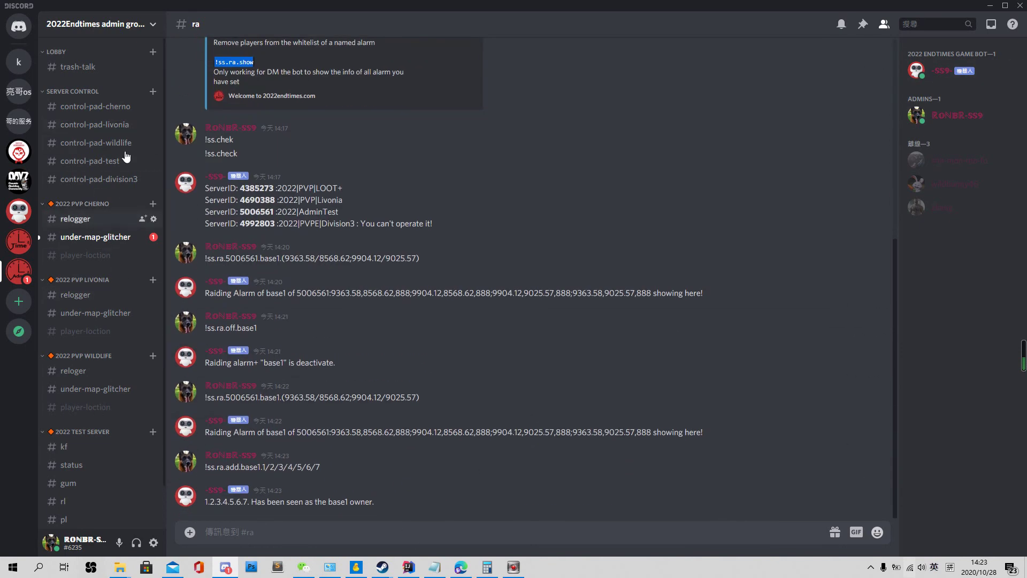
left_click(343, 529)
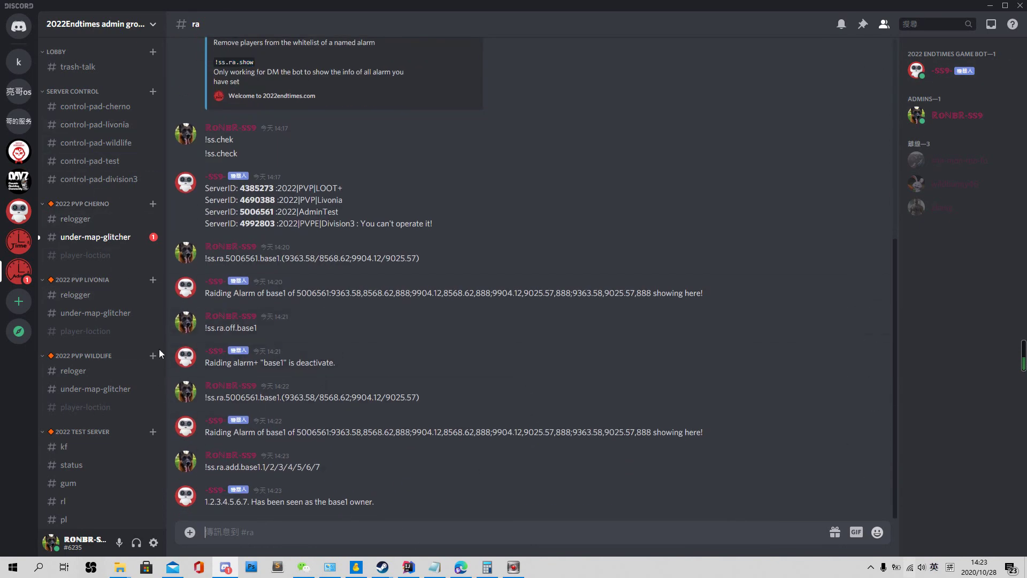
scroll(155, 431, "down", 1)
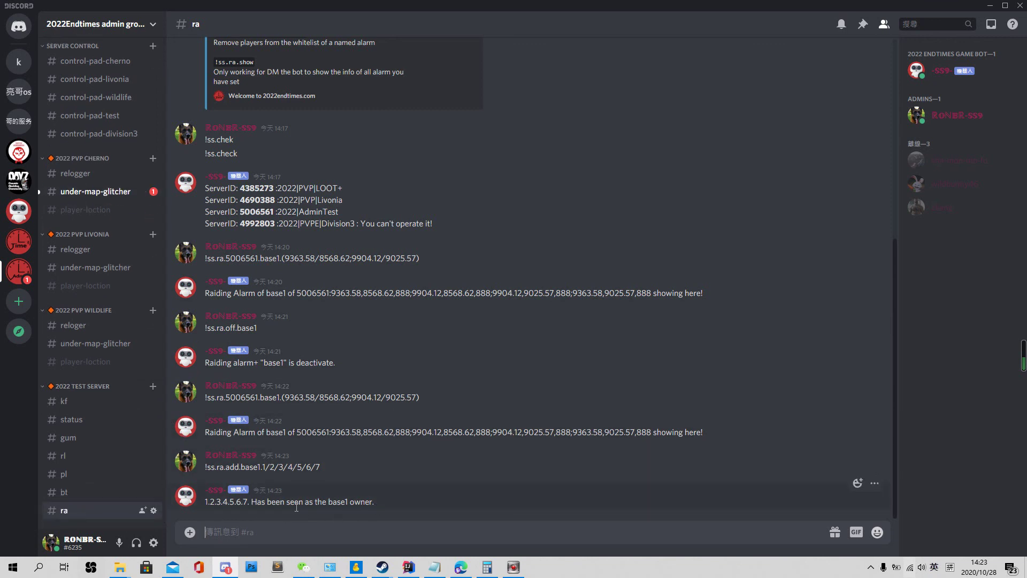
left_click_drag(318, 469, 261, 468)
left_click(289, 522)
Send !ss.ra.show to the bot as a direct message and return to the help text in the admin group's ra channel.
scroll(589, 284, "up", 5)
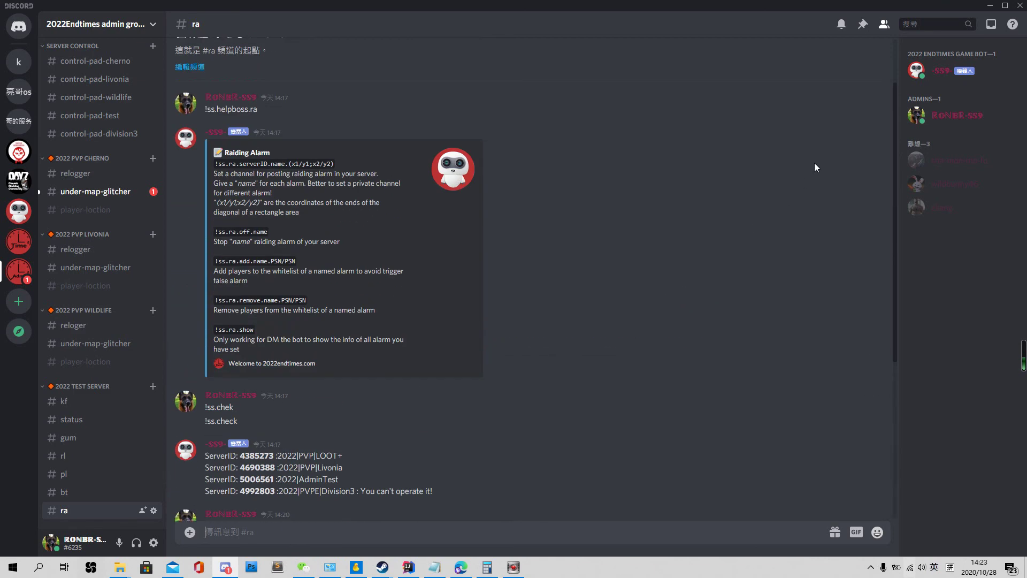
left_click(944, 78)
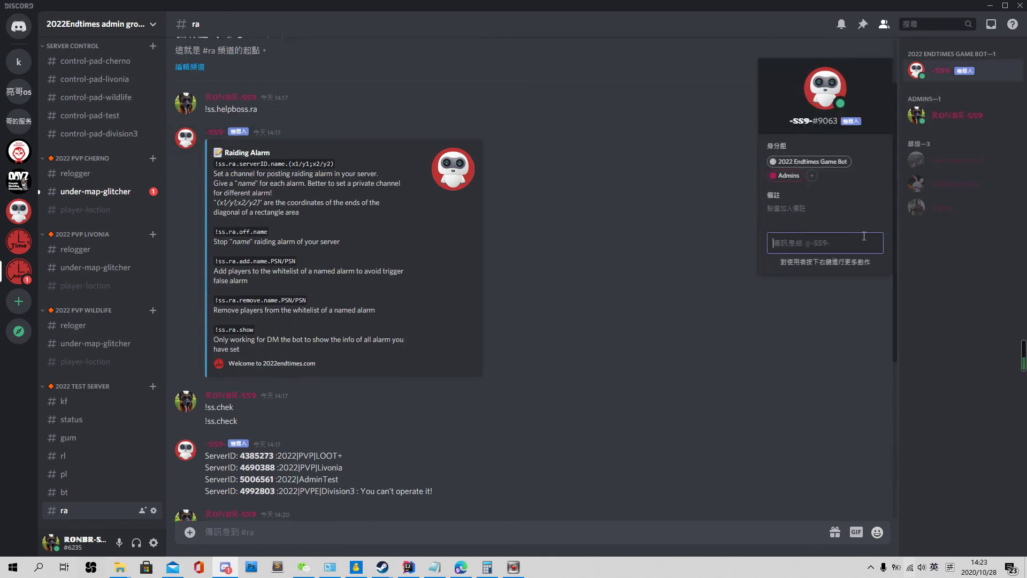
left_click(831, 239)
key("ctrl+v")
key("Return")
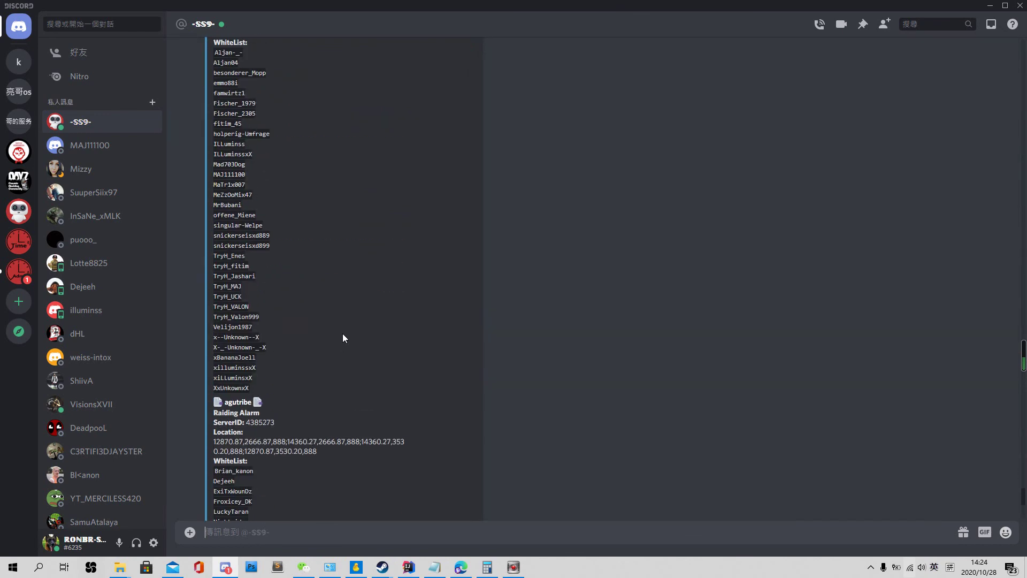
left_click(16, 271)
scroll(406, 361, "up", 4)
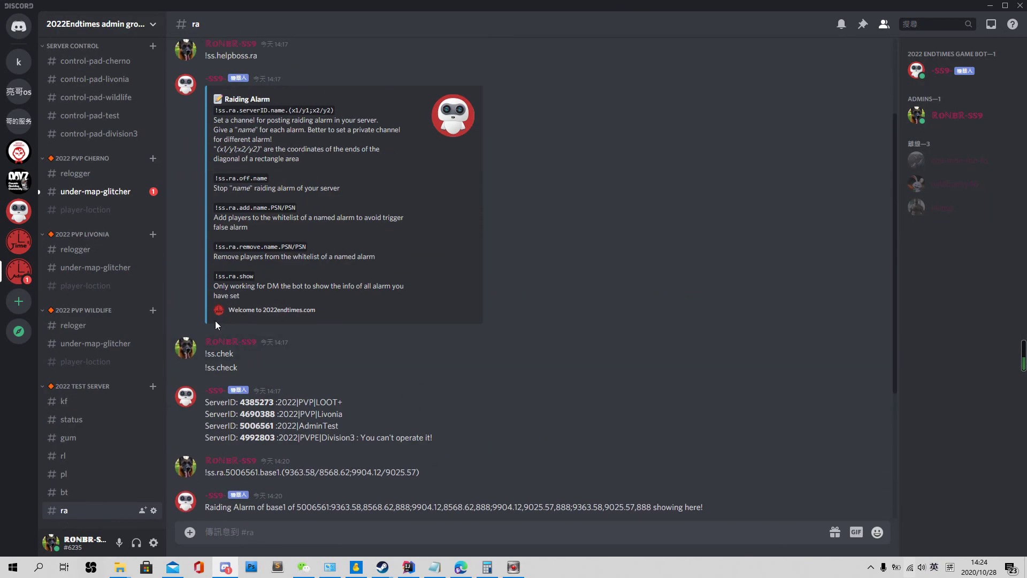